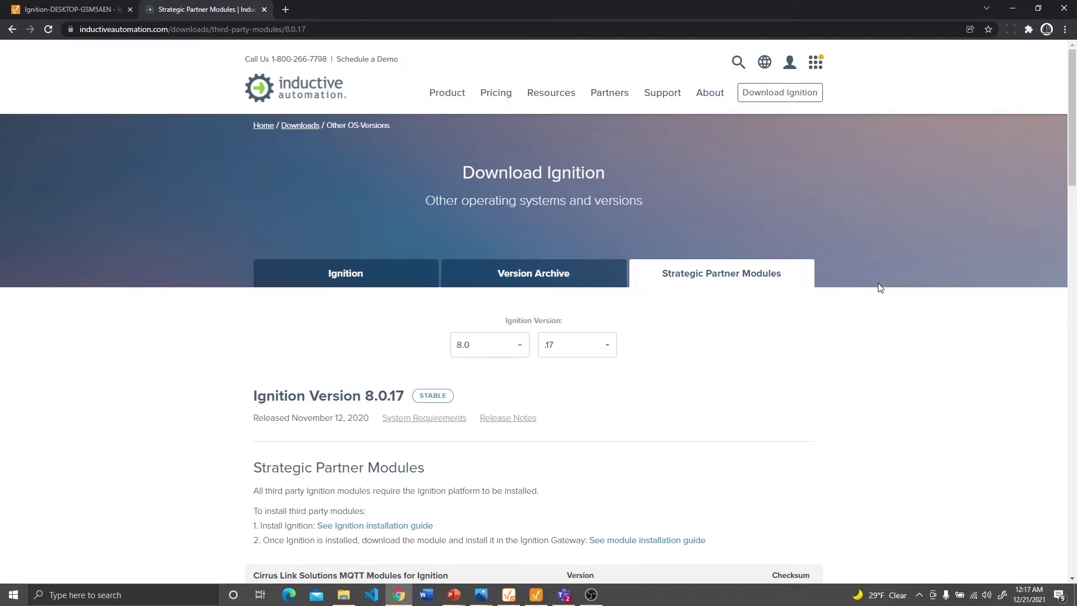
Download the MQTT Engine Module from the Cirrus Link Solutions modules for Ignition 8.0.17
left_click_drag(1074, 126, 1075, 227)
left_click_drag(799, 281, 567, 285)
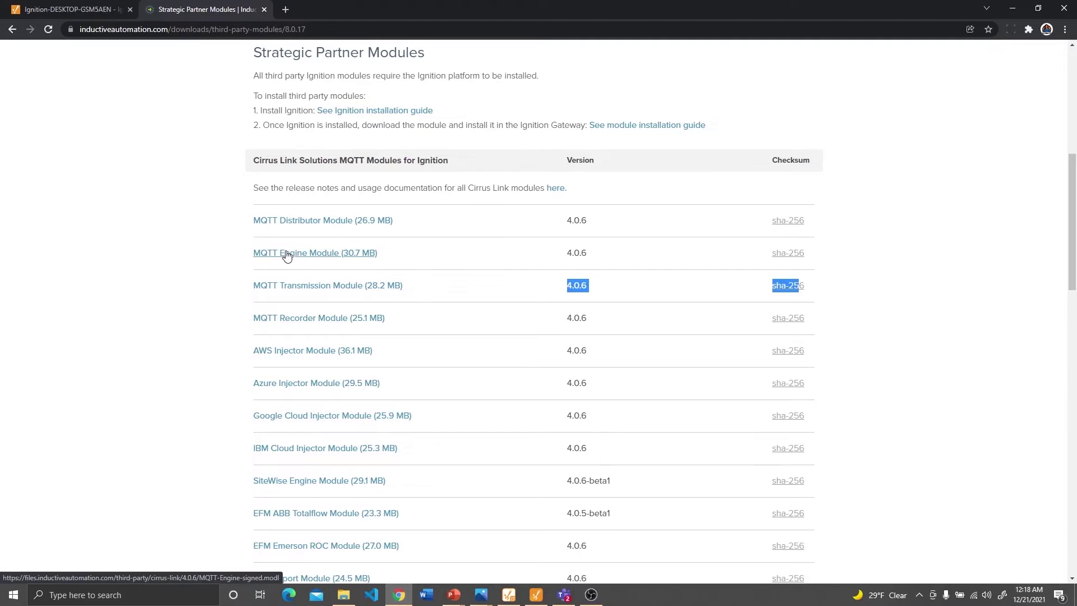
left_click(286, 254)
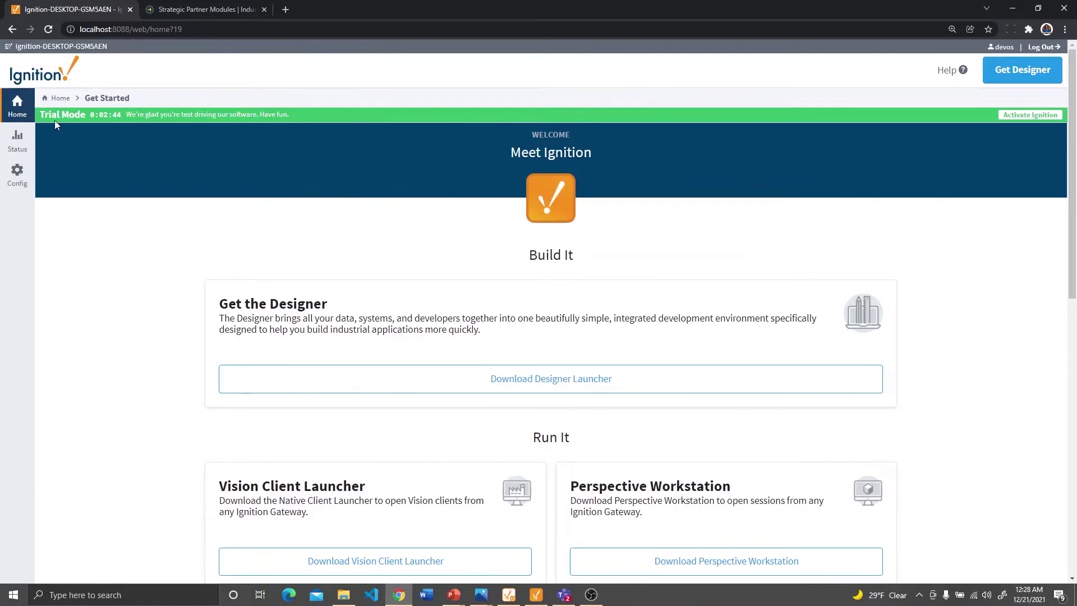
Switch to the Ignition gateway and choose MQTT-Engine-signed.modl as the module file to install in the module configuration
left_click(14, 174)
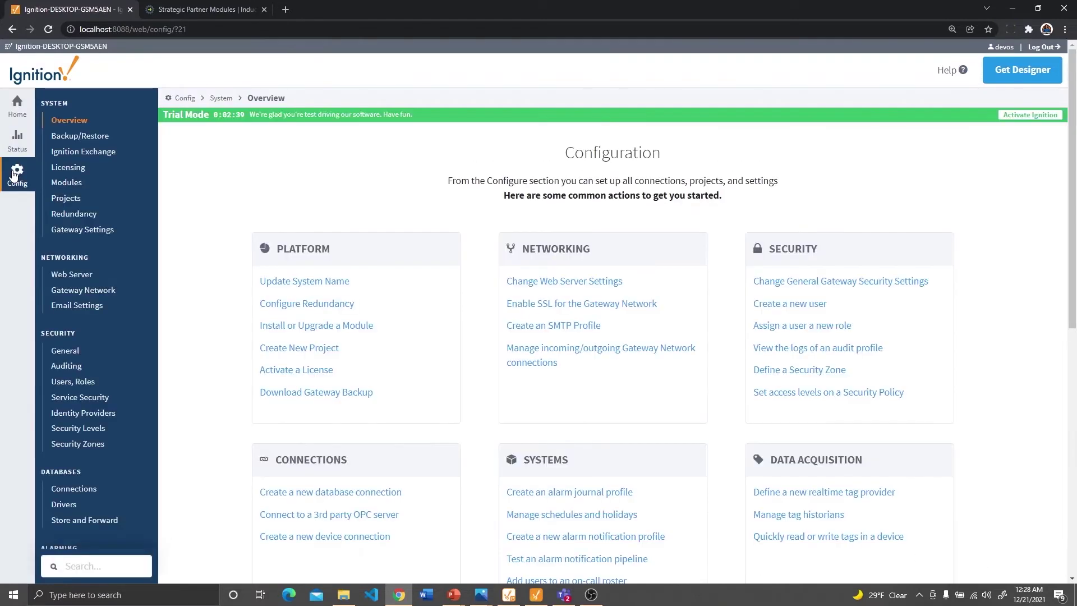
left_click(74, 183)
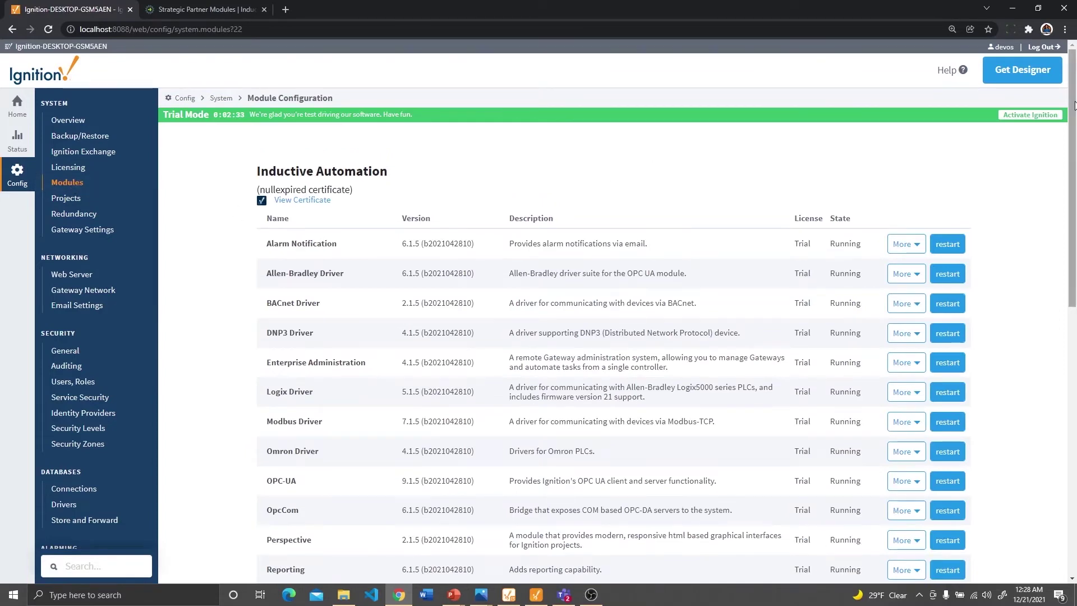
left_click_drag(1074, 105, 1074, 396)
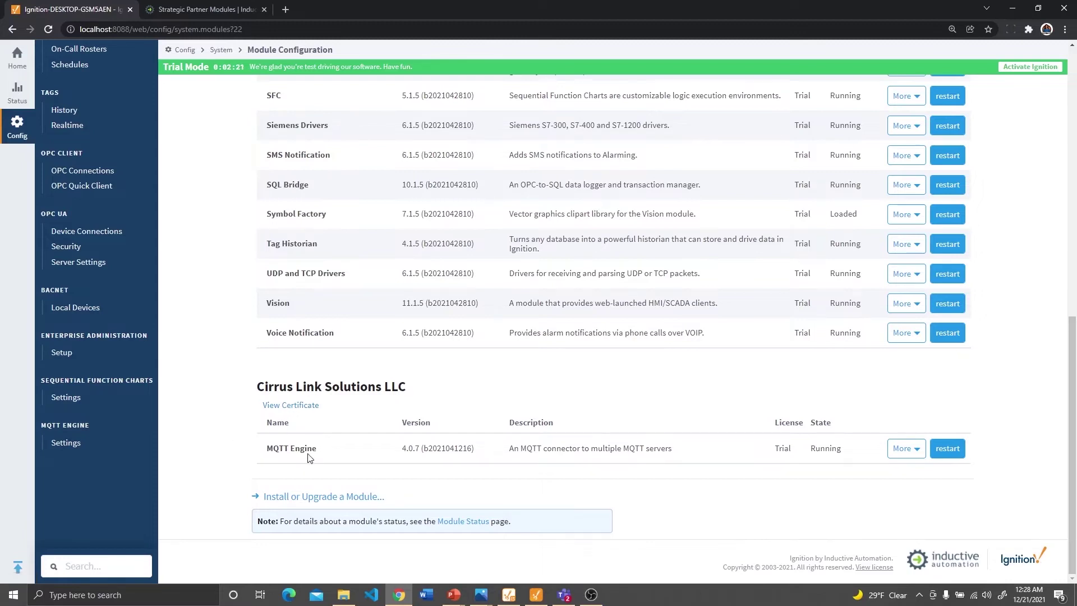
left_click(306, 497)
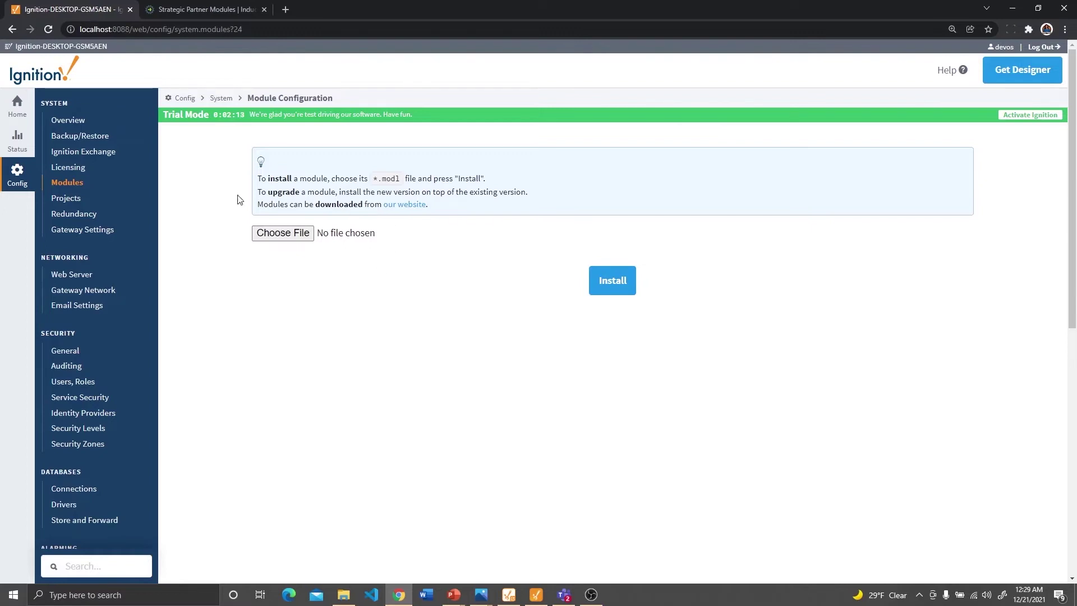
left_click(280, 234)
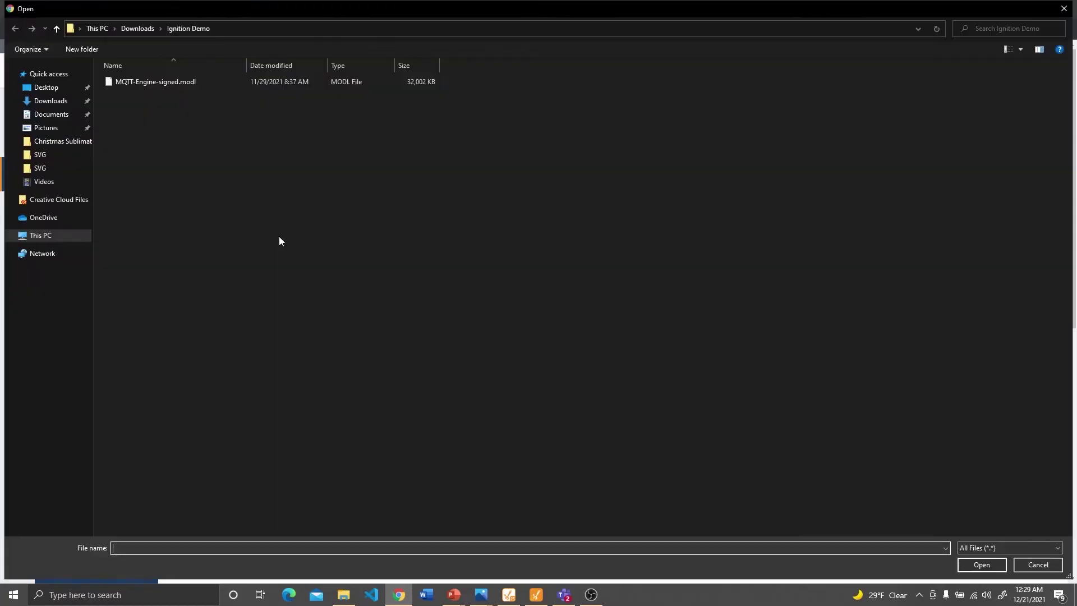
double_click(160, 81)
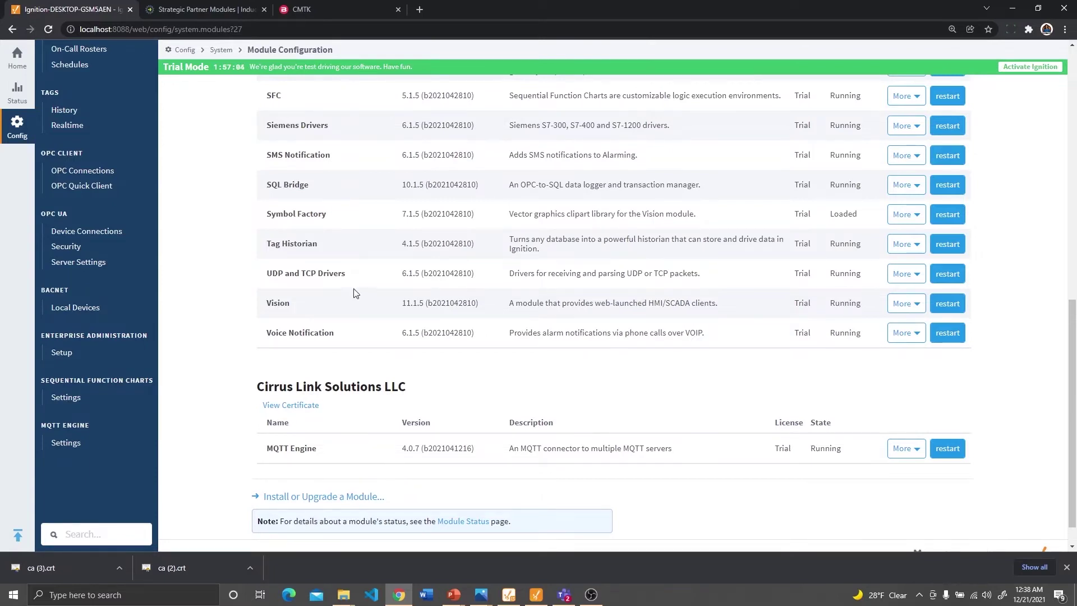
Switch to the Balluff CMTK page and export the certificate from the Local Machine's MQTT settings
left_click(309, 7)
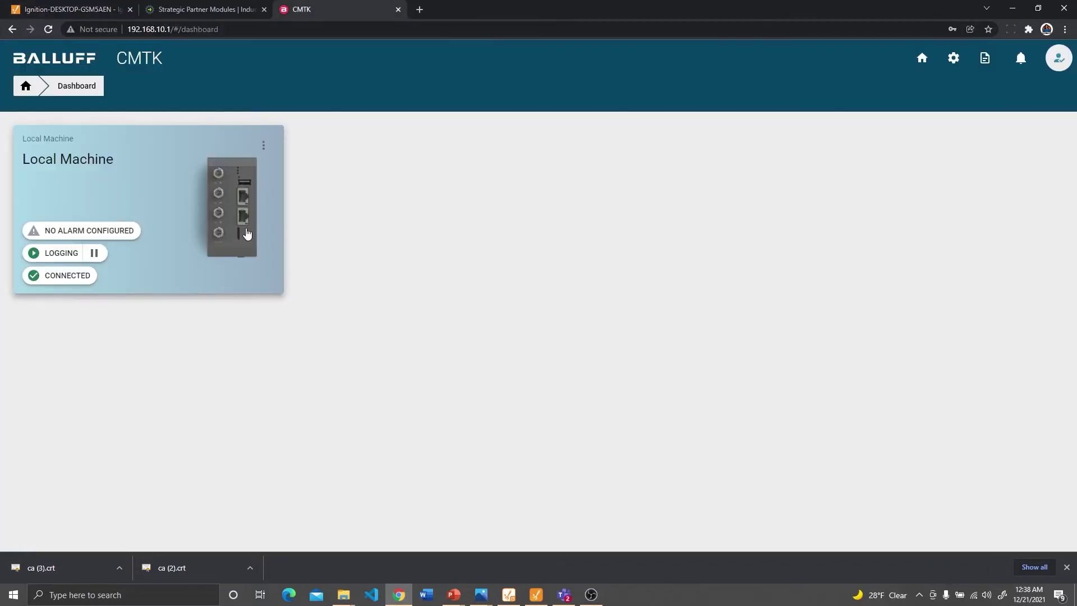
left_click(263, 147)
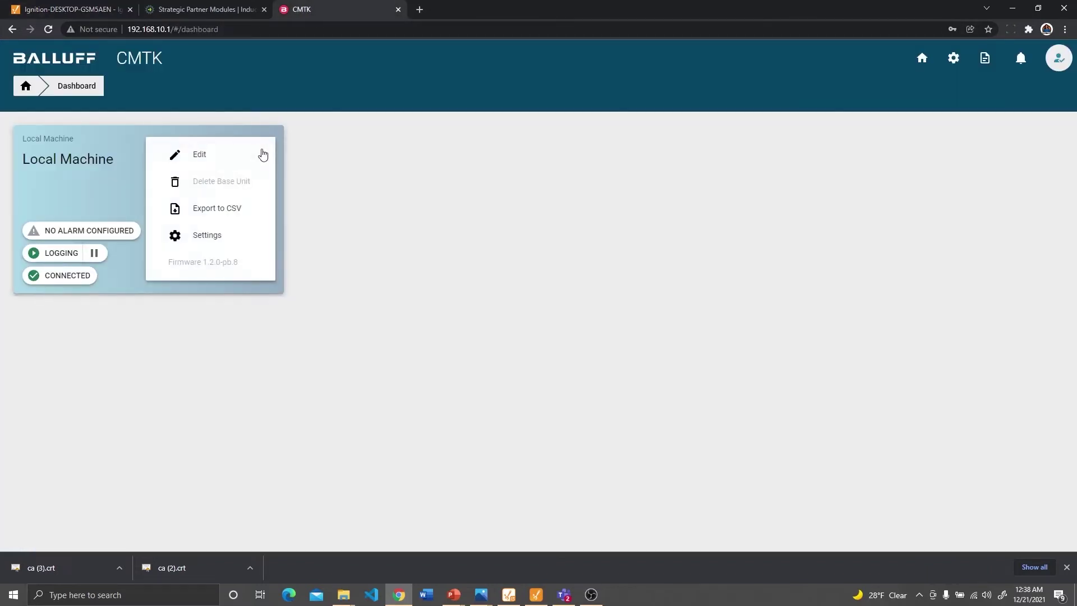
left_click(219, 237)
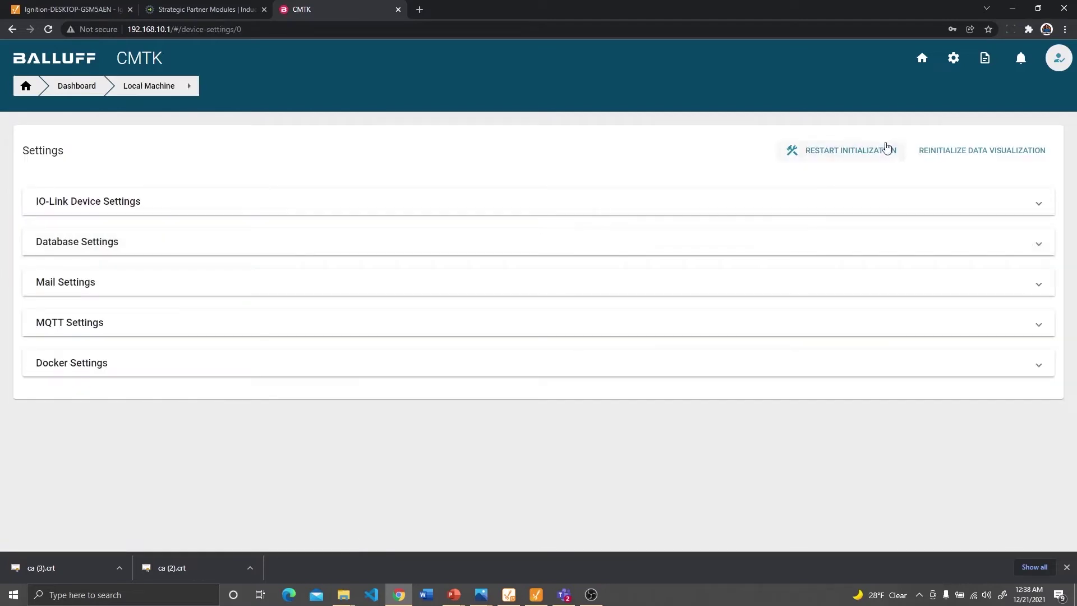
left_click(75, 324)
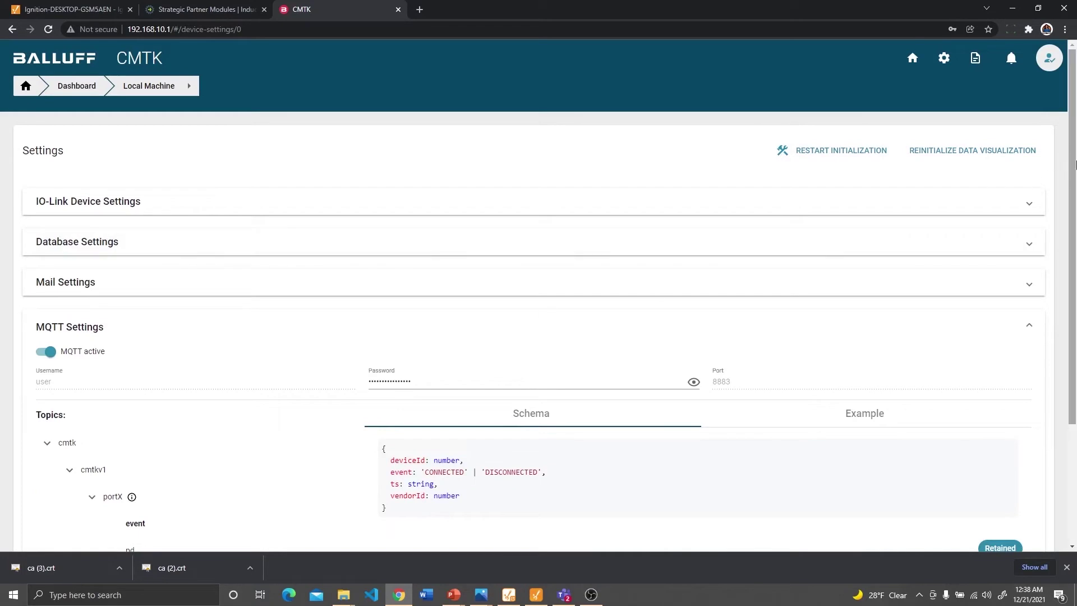
left_click_drag(1072, 163, 1075, 267)
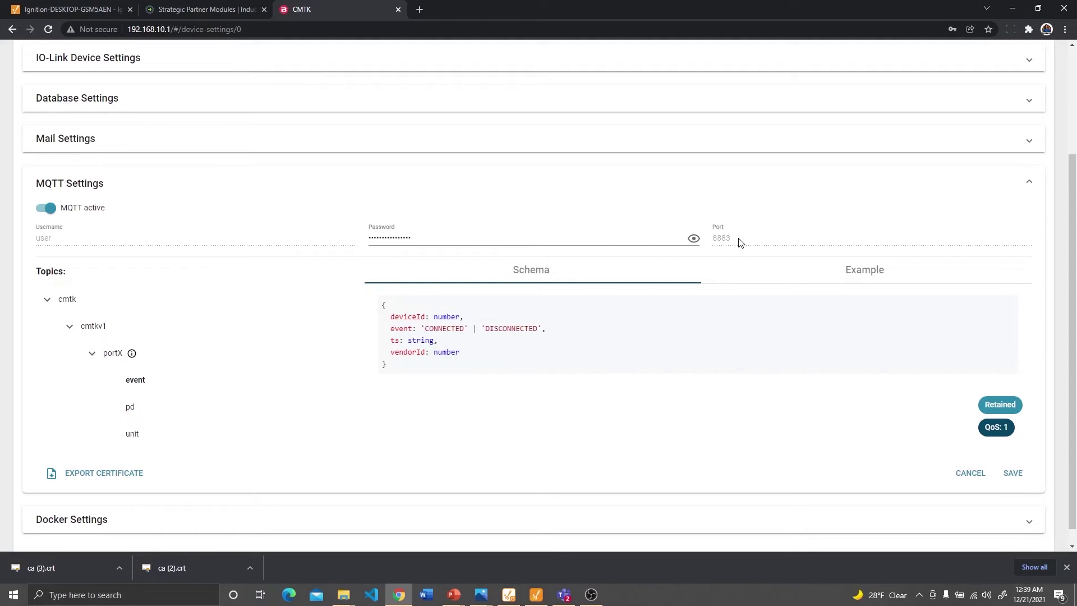
left_click(81, 477)
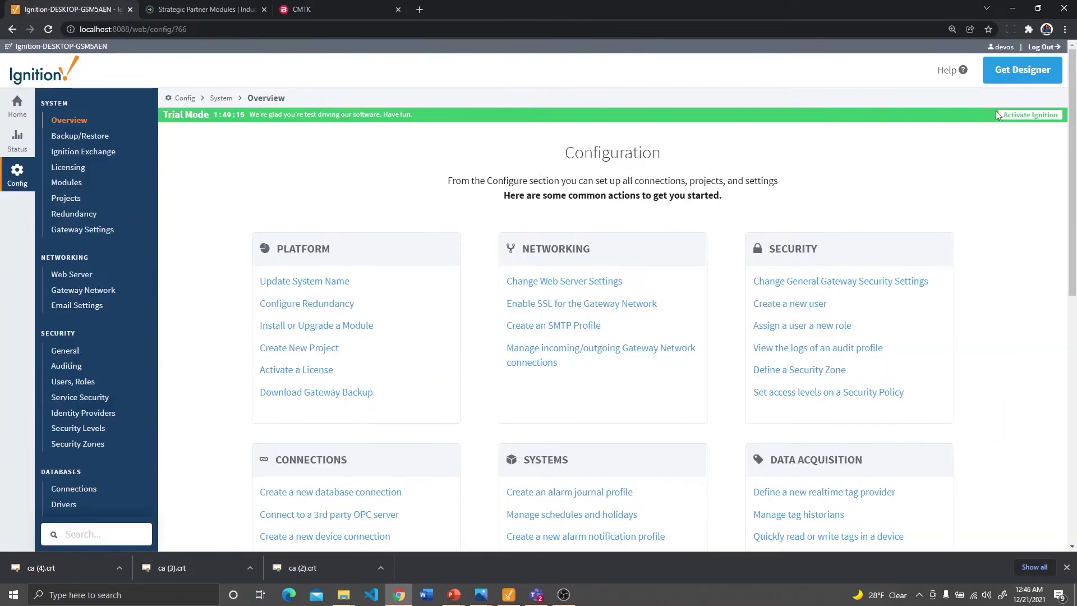
Return to the Ignition gateway configuration and open the server certificates of the MQTT Engine settings
left_click(2, 188)
left_click_drag(1068, 98, 1075, 357)
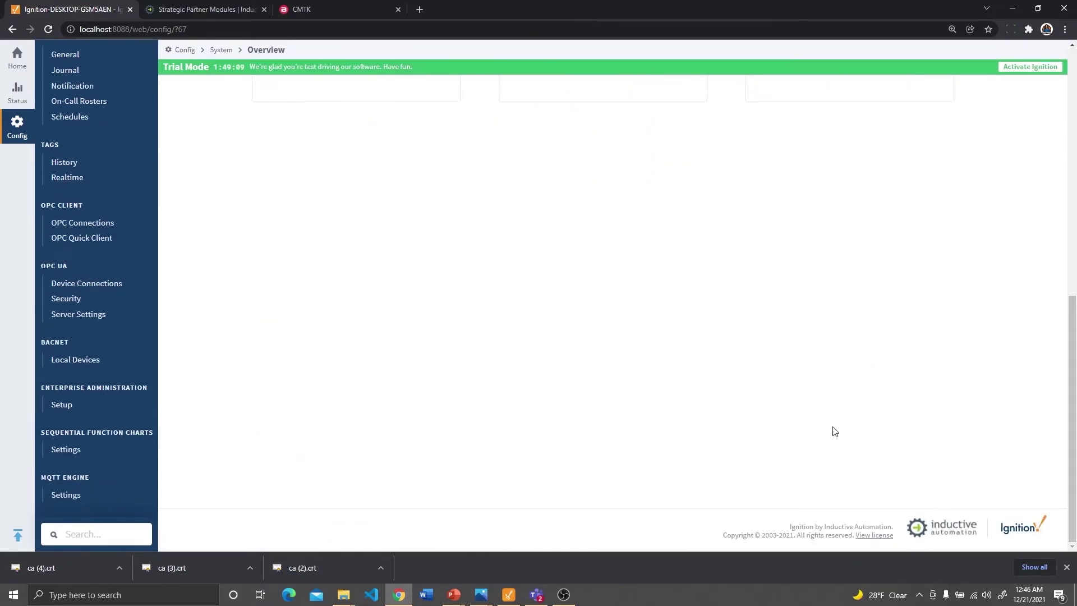
left_click(67, 495)
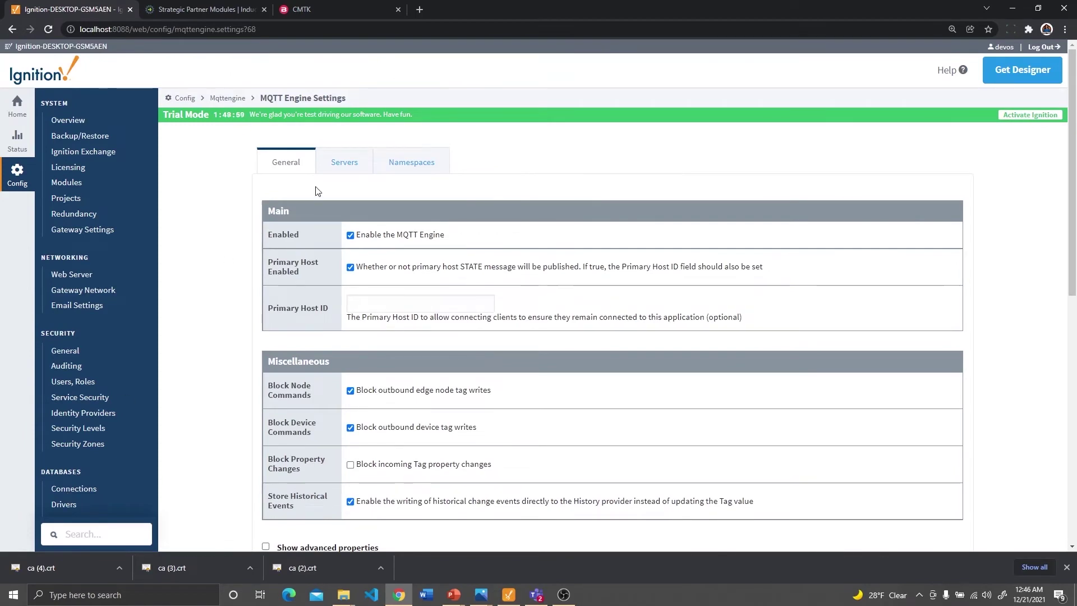
left_click(339, 169)
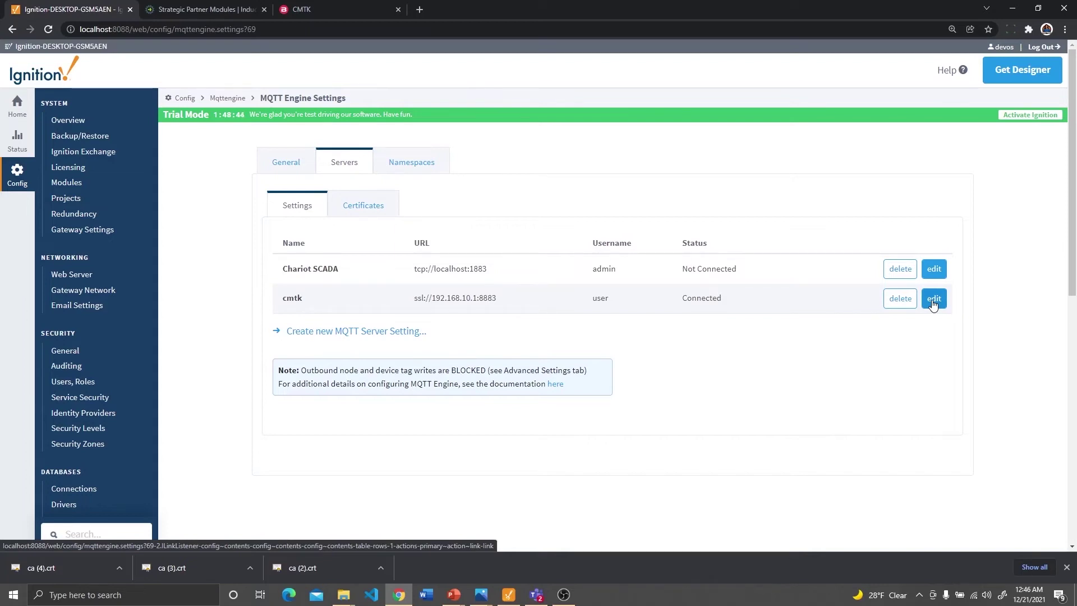
left_click(371, 210)
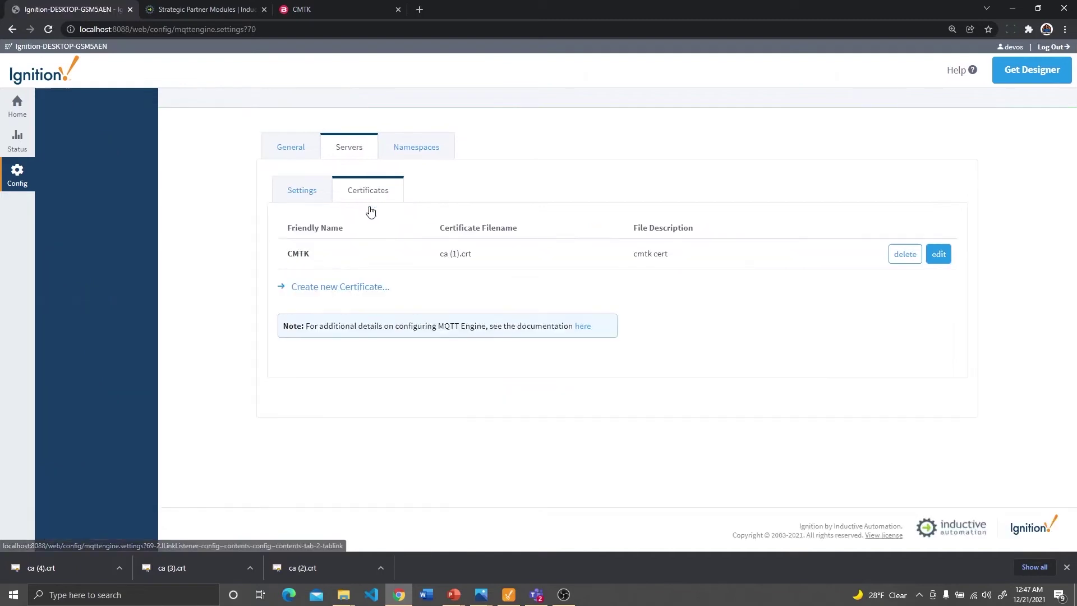
Create a certificate from the file ca (2).crt with the friendly name CMTK 2 and the description Cmtk 2 file
left_click(336, 303)
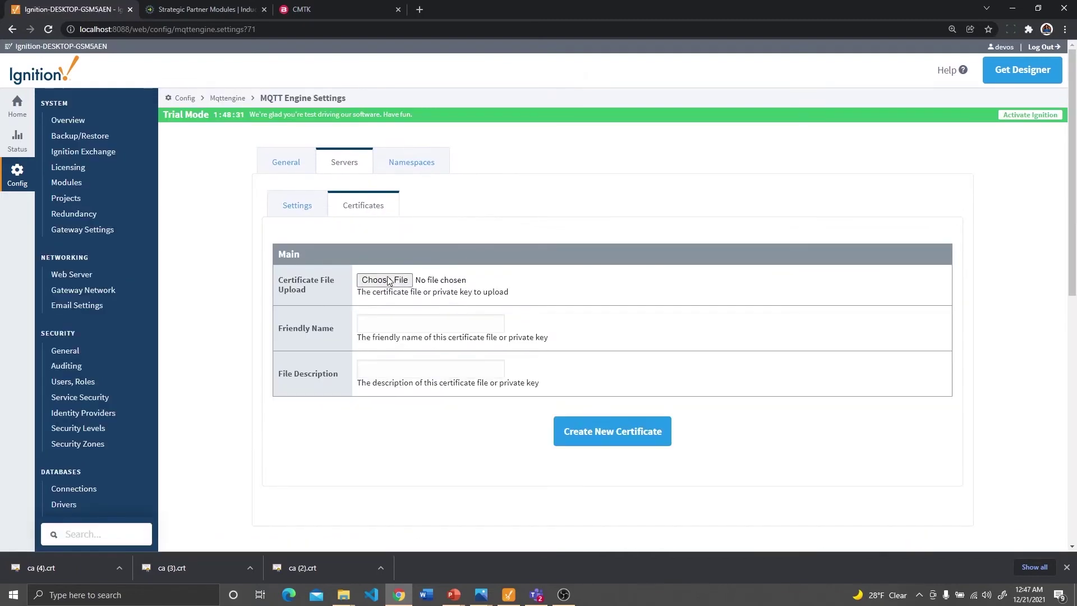
left_click(392, 281)
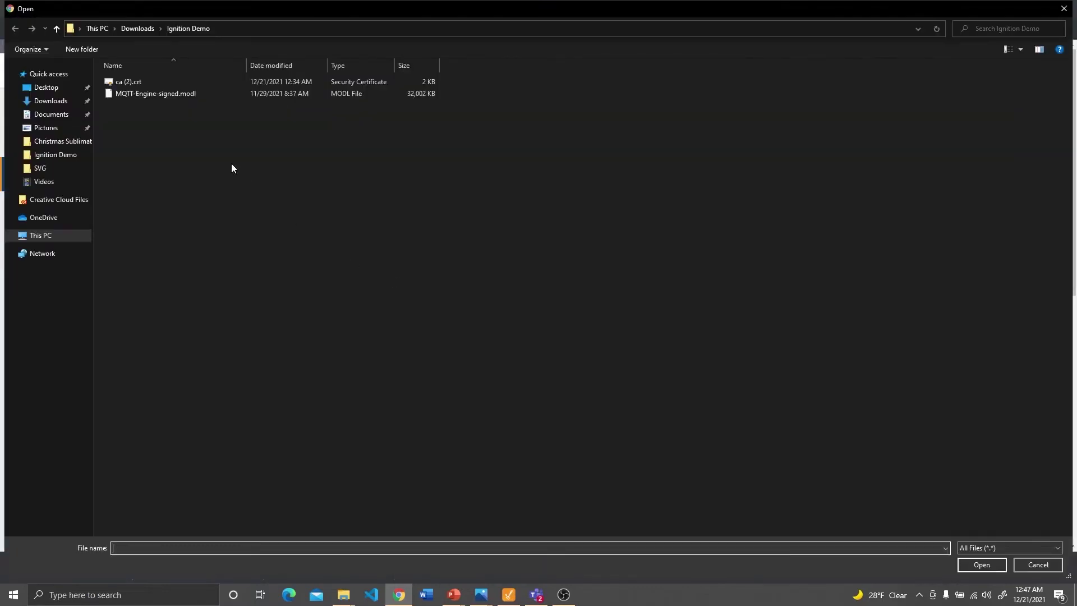
double_click(137, 81)
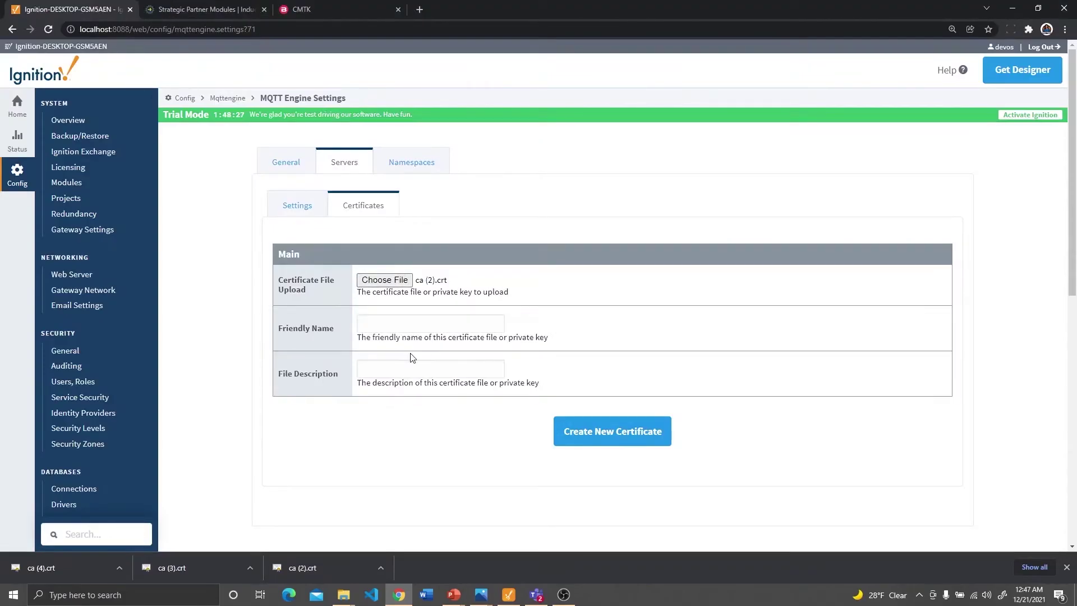
left_click(385, 327)
type("CMTK 2")
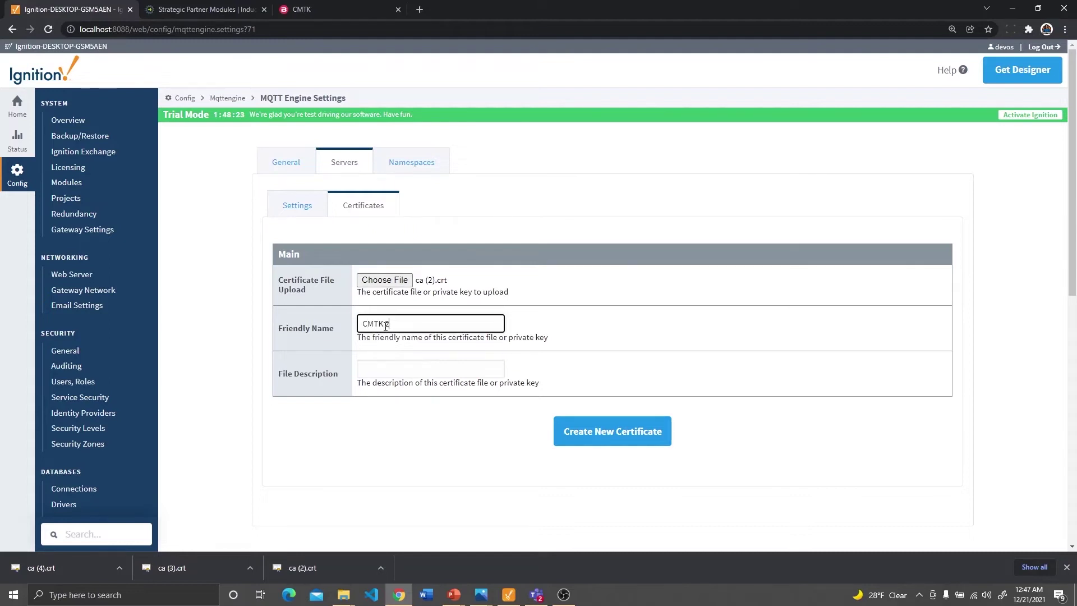
left_click(380, 373)
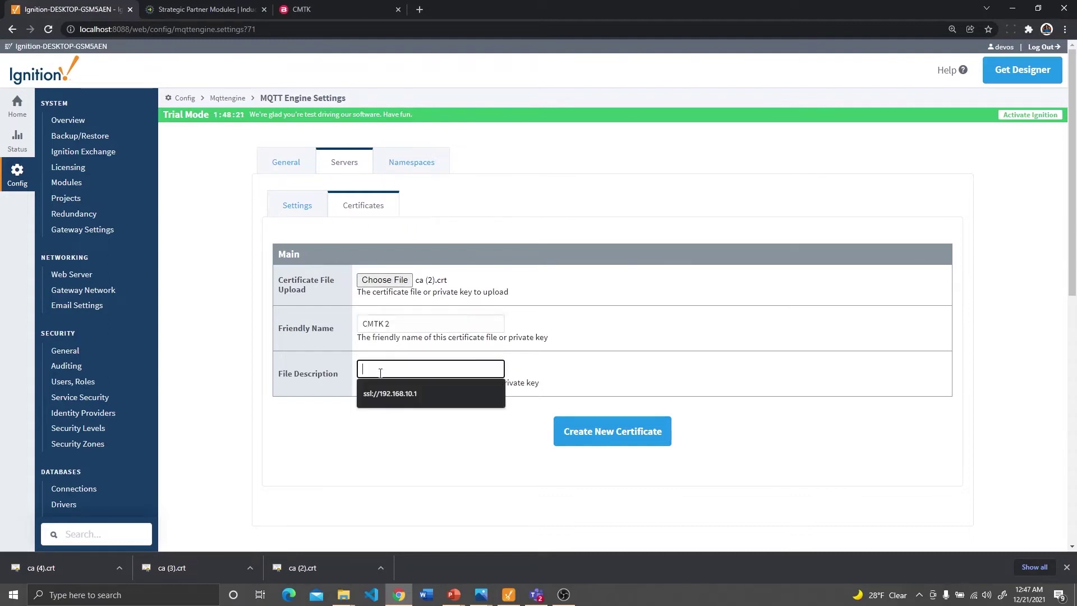
type("Cmtk")
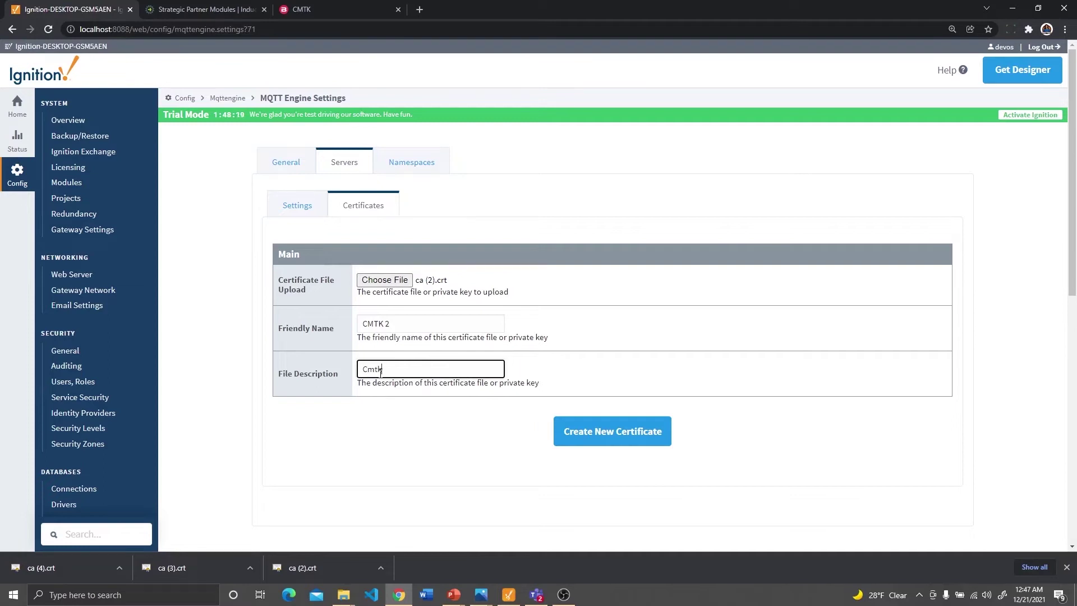
type(" 2")
type("e")
left_click(601, 438)
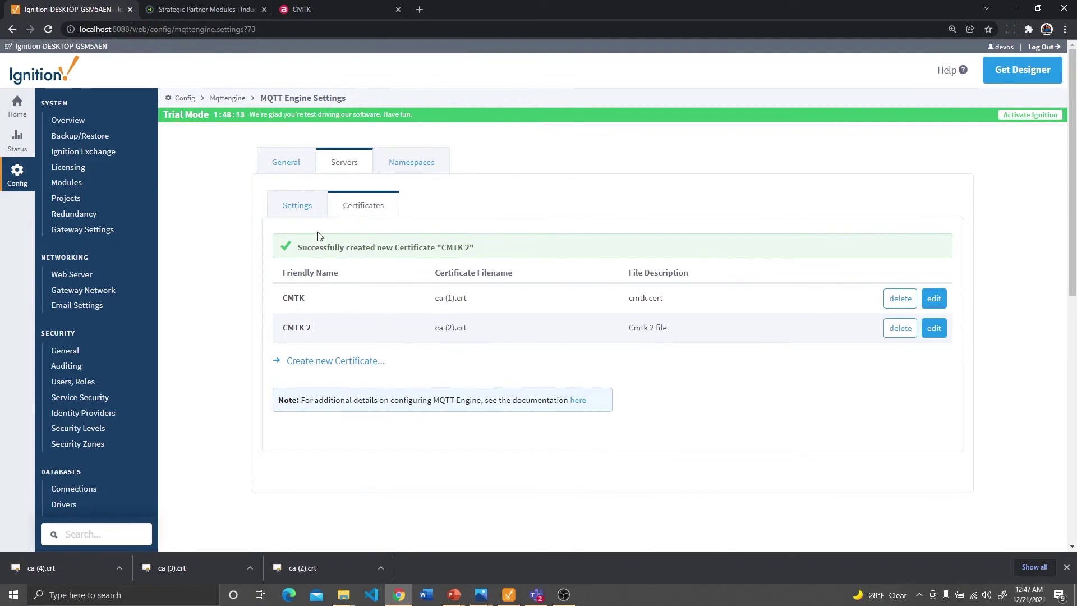
Edit the cmtk MQTT server setting, select CMTK as its CA certificate file and save the changes
left_click(300, 209)
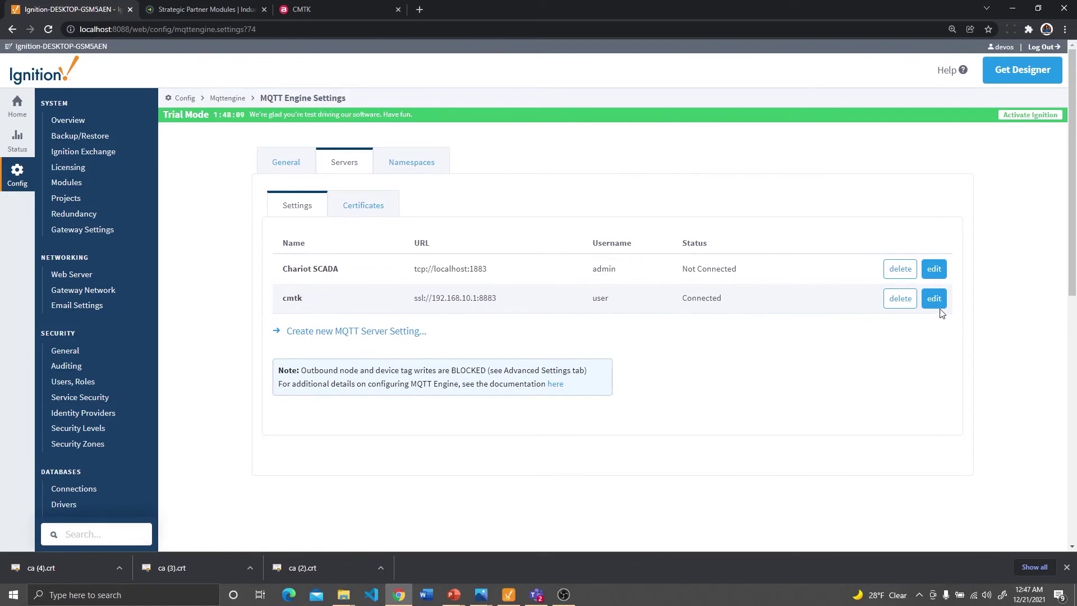
left_click(934, 298)
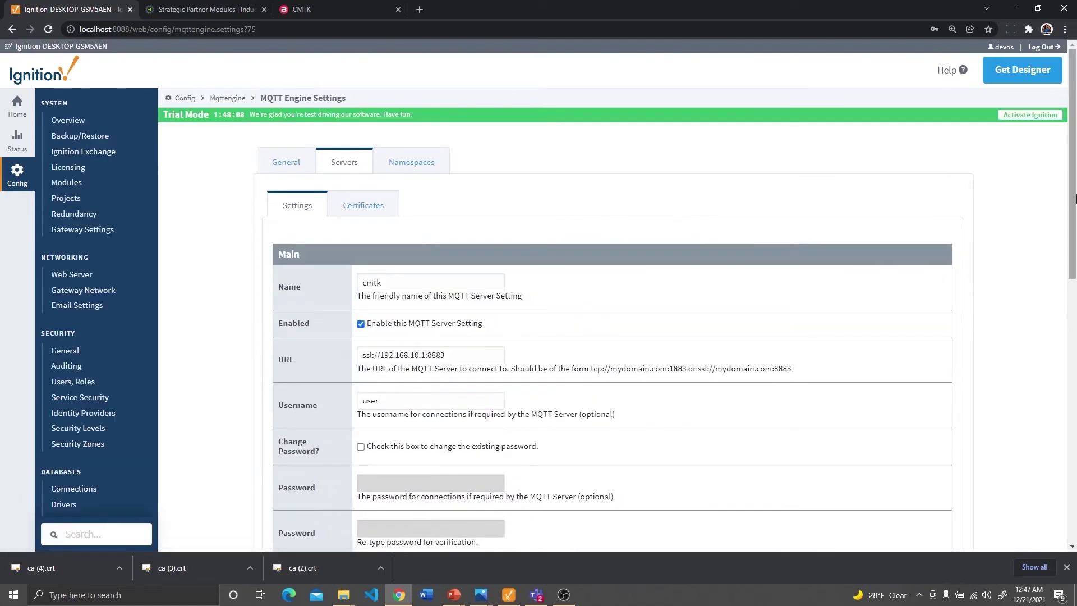
left_click_drag(1073, 187, 1074, 257)
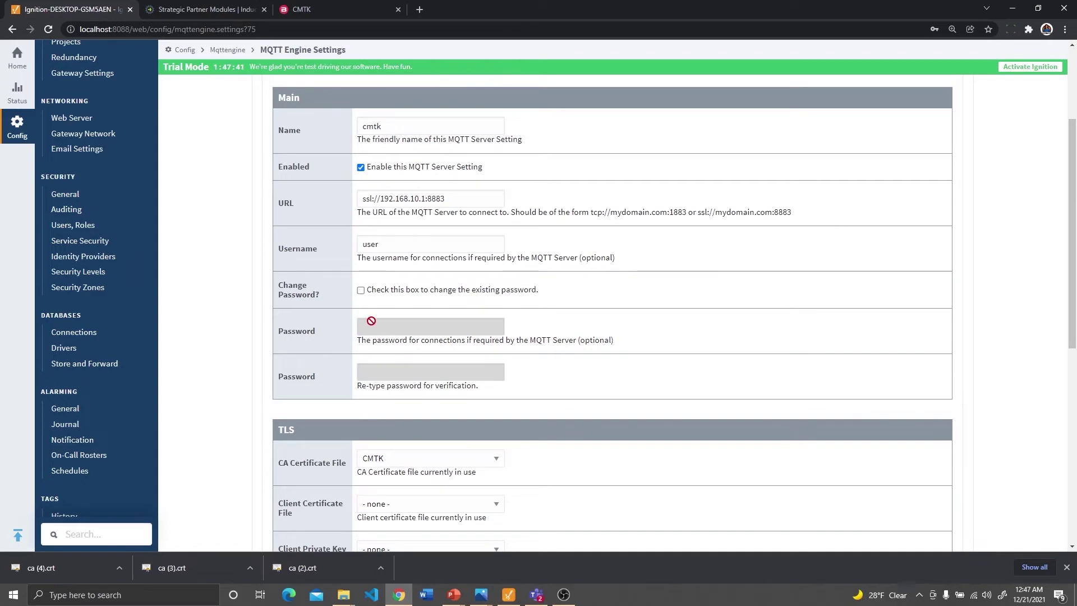
left_click_drag(1074, 168, 1075, 273)
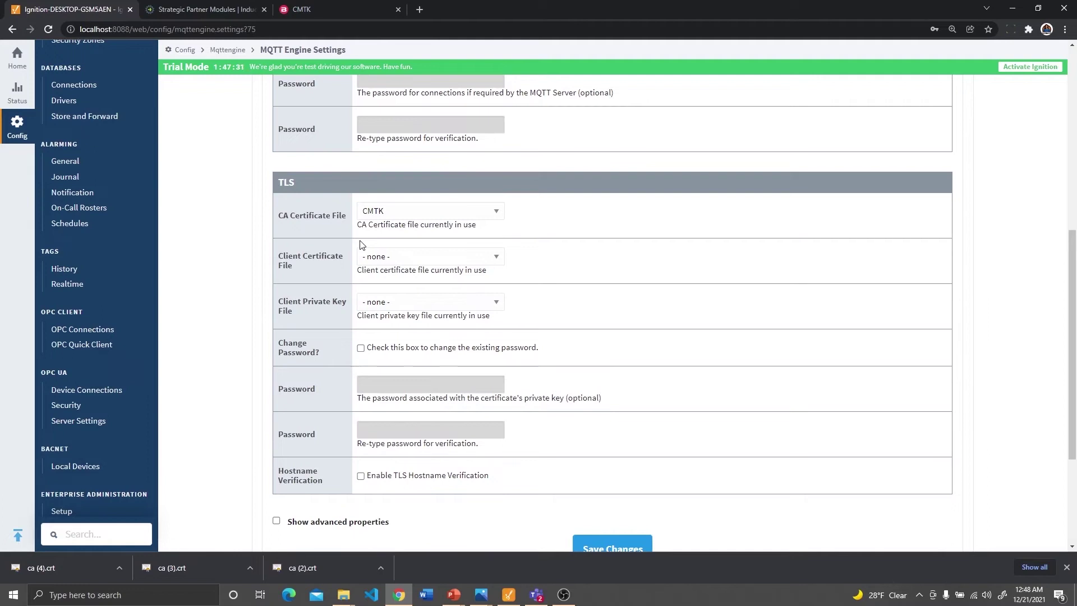
left_click(496, 212)
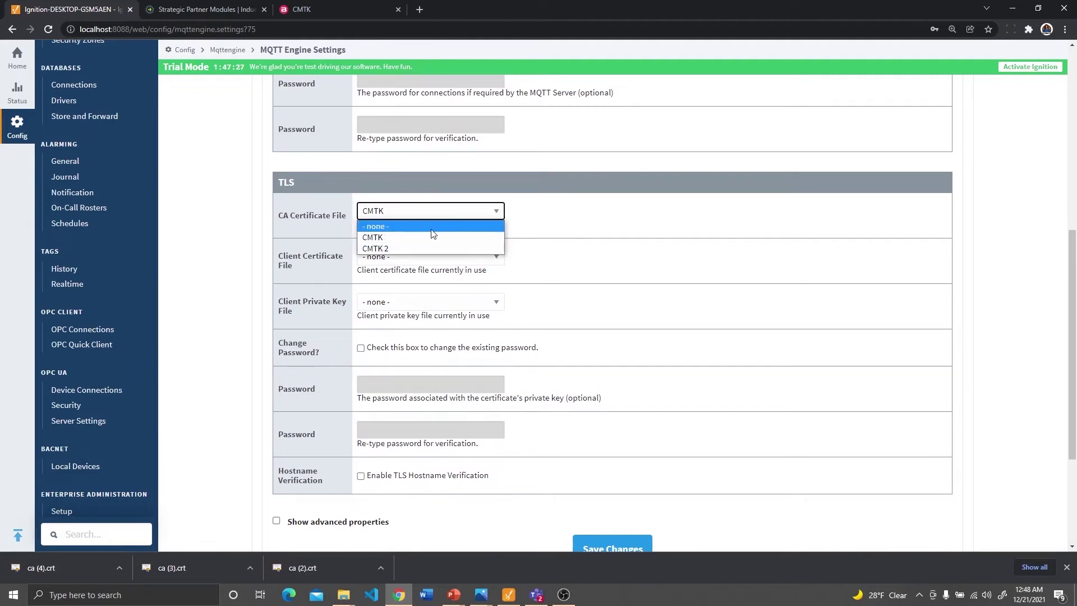
left_click(414, 237)
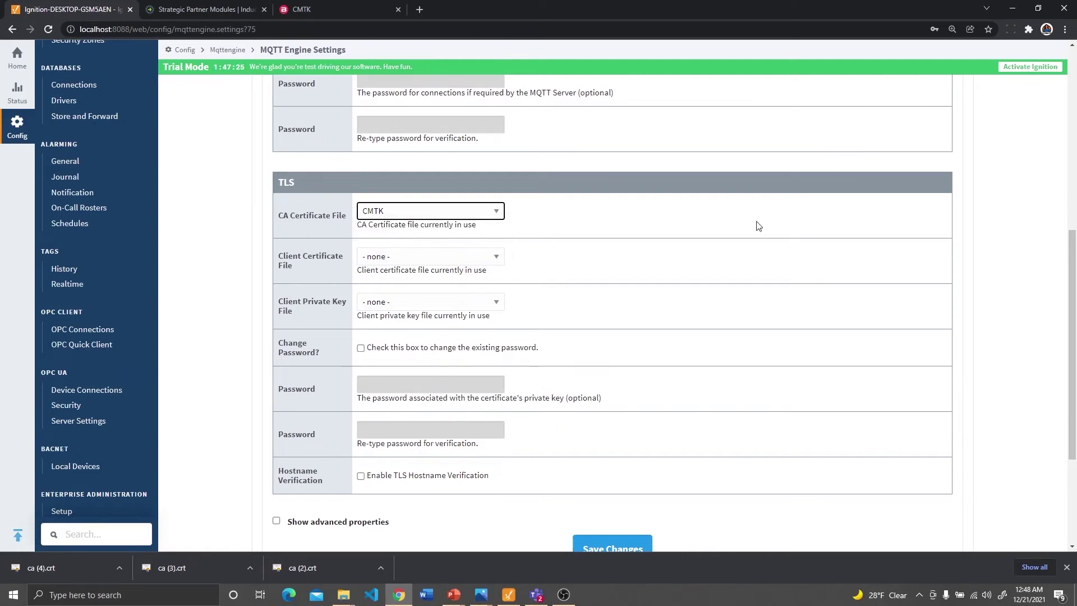
scroll(1069, 244, "down", 3)
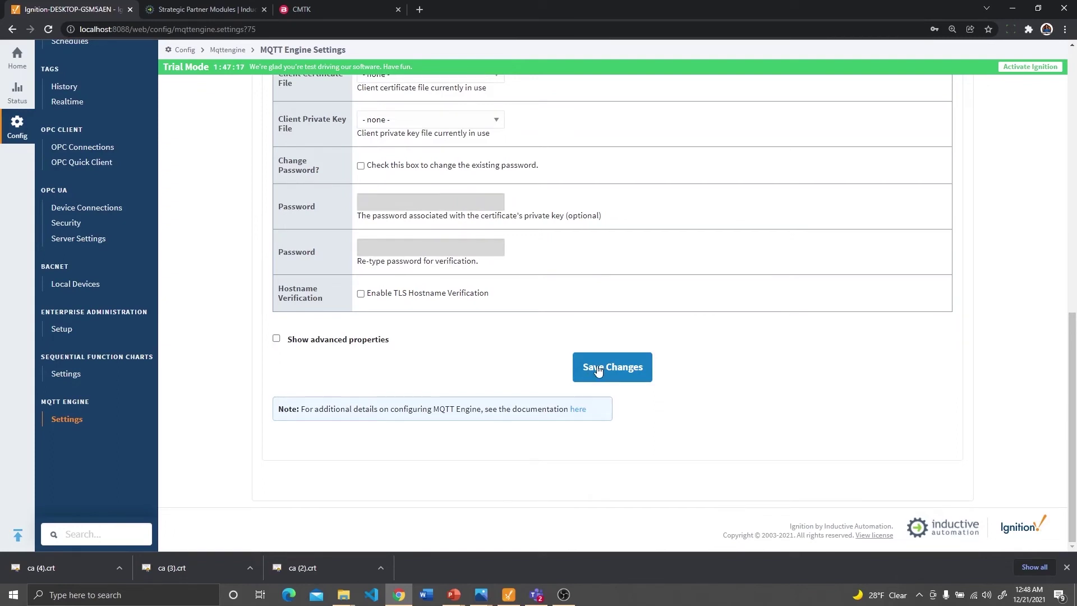
left_click(598, 368)
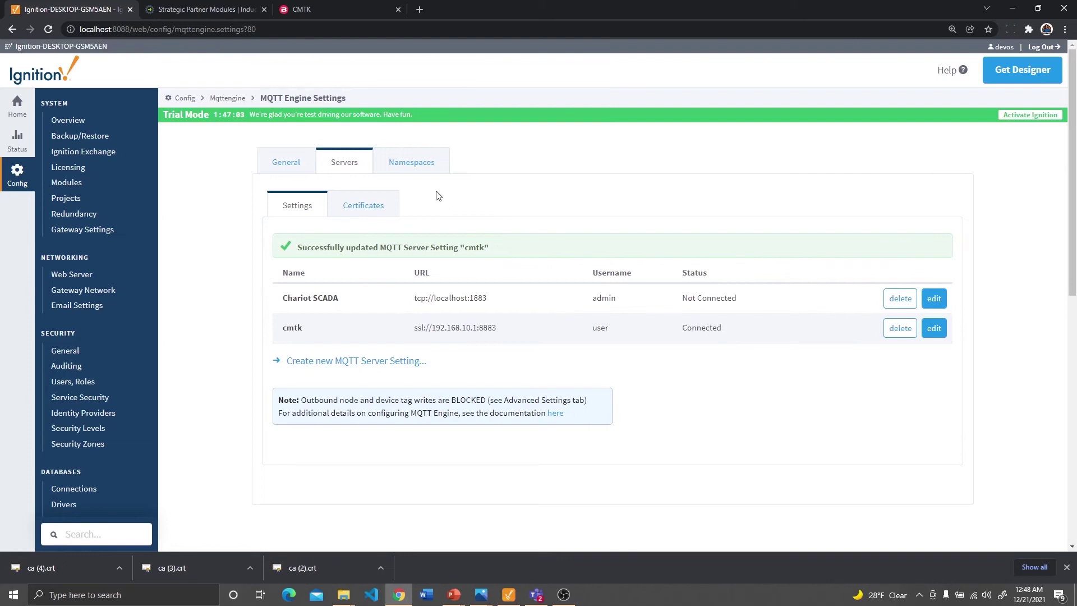
Open the custom namespaces of the MQTT Engine settings and examine the form for a new custom namespace, including its Subscriptions field
left_click(413, 171)
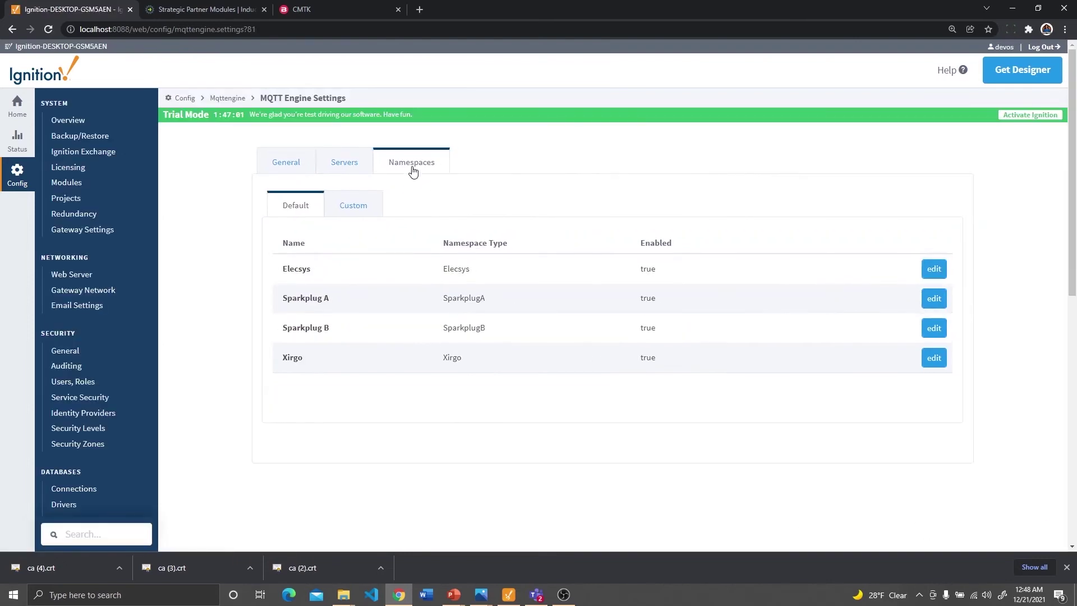
left_click(353, 212)
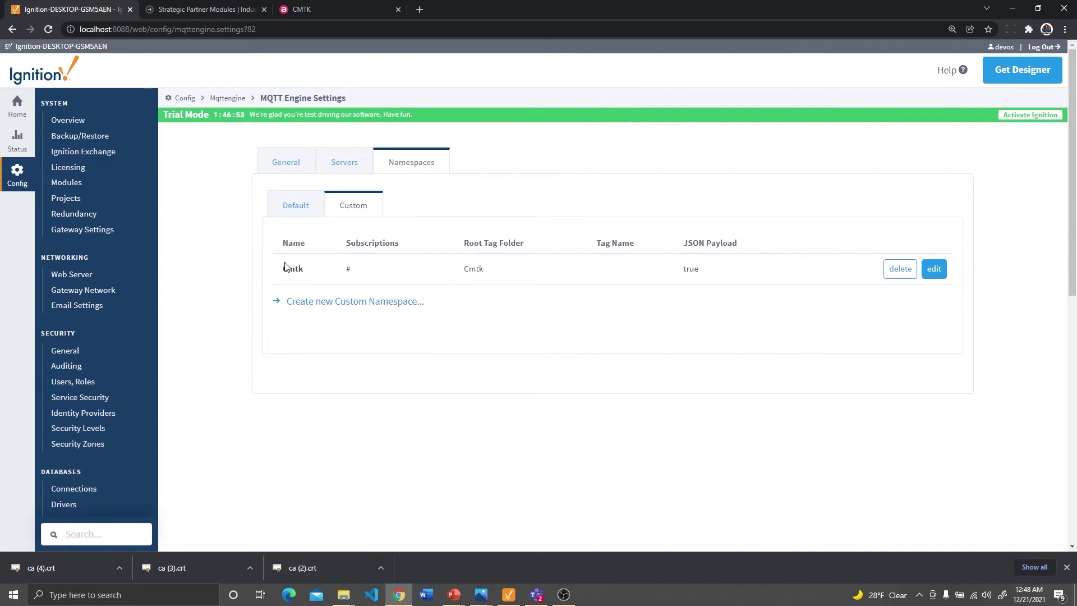
left_click(352, 304)
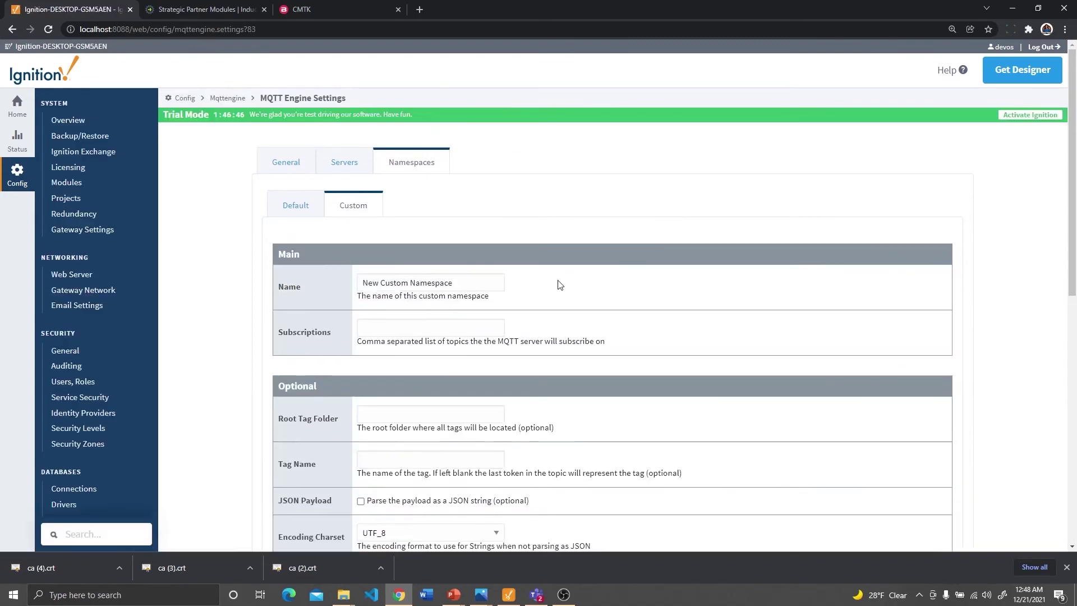
left_click_drag(1071, 188, 1075, 259)
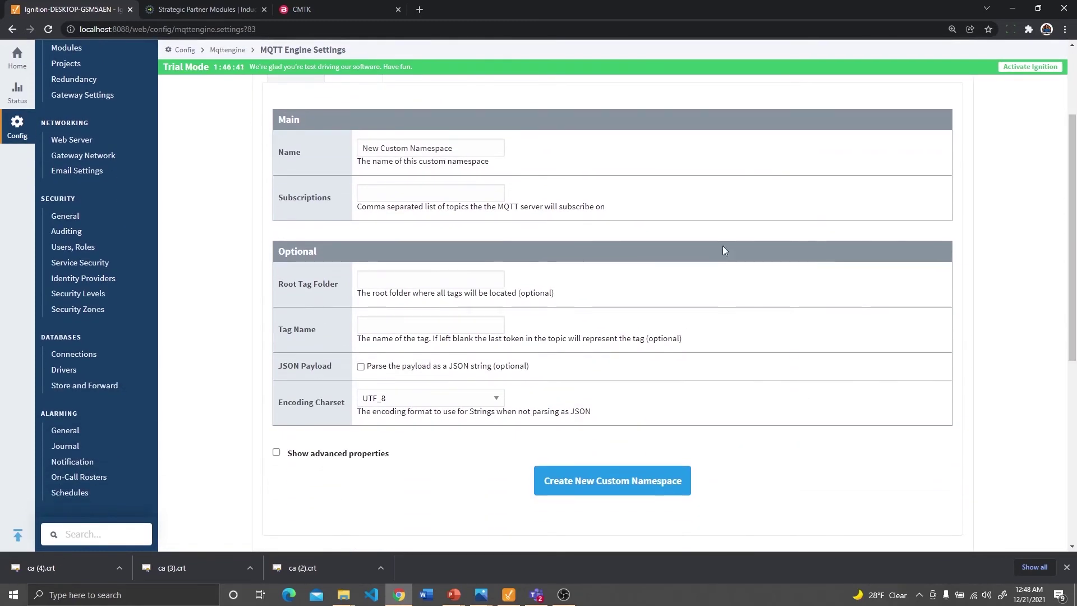
left_click(366, 192)
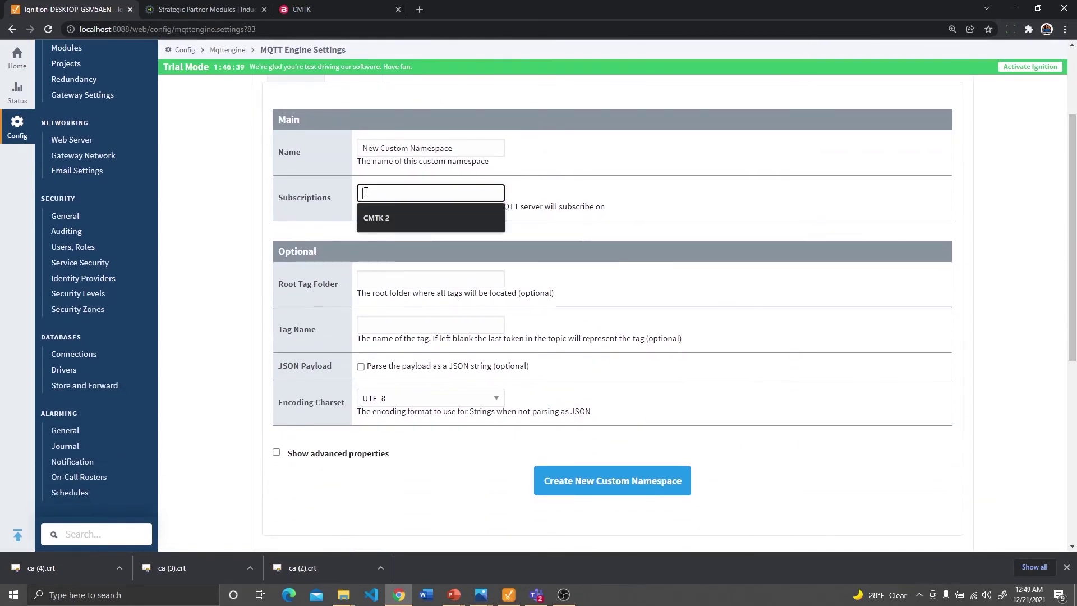
left_click(638, 169)
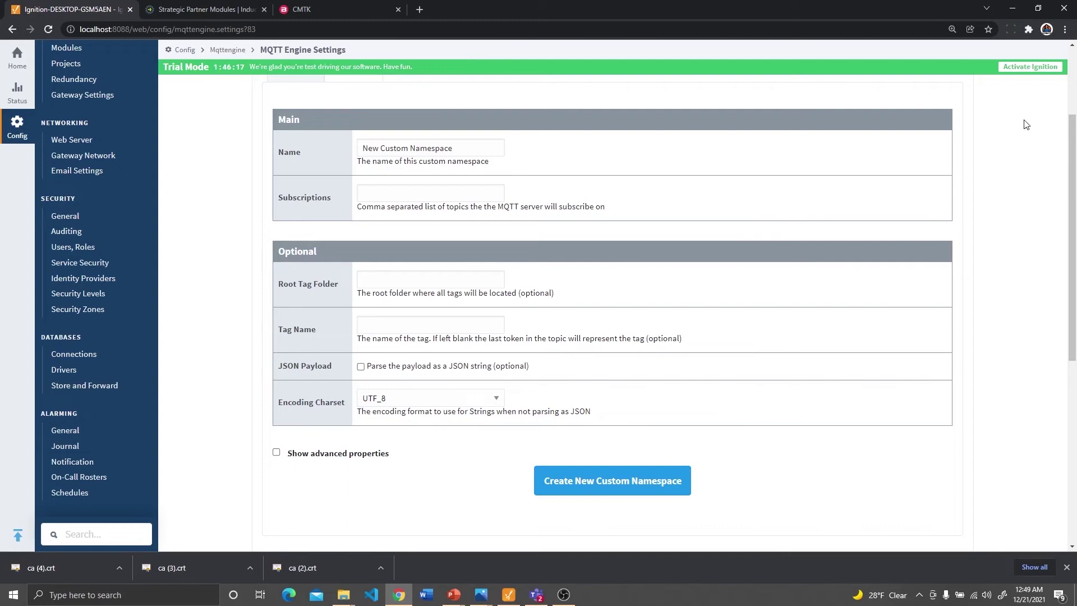
scroll(785, 337, "down", 7)
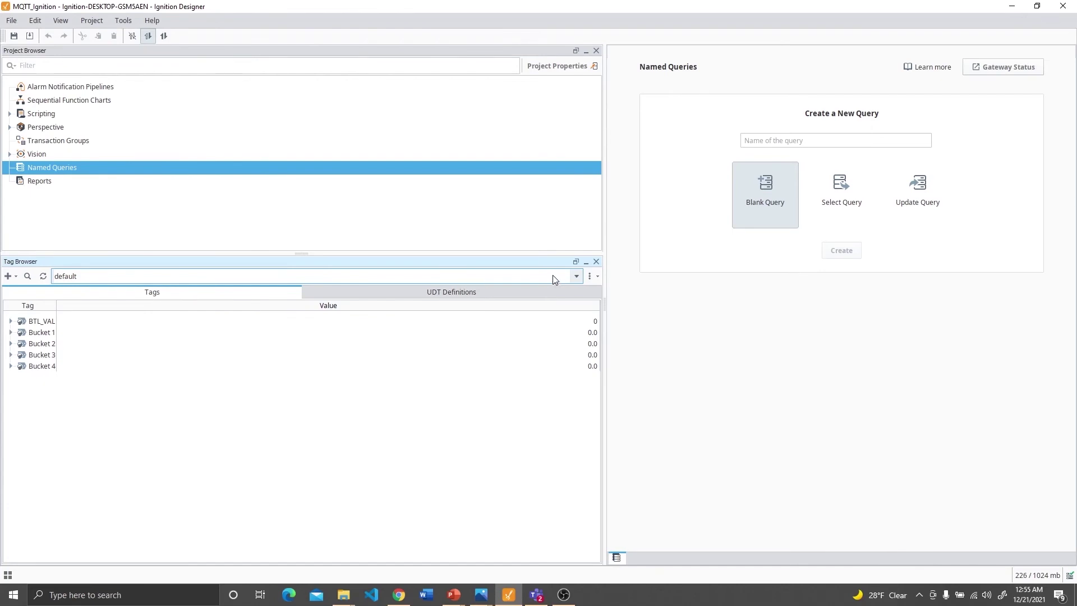
Set the Tag Browser's tag provider to MQTT Engine and expand the Cmtk folder down to the port folders under cmtkv1
left_click(576, 276)
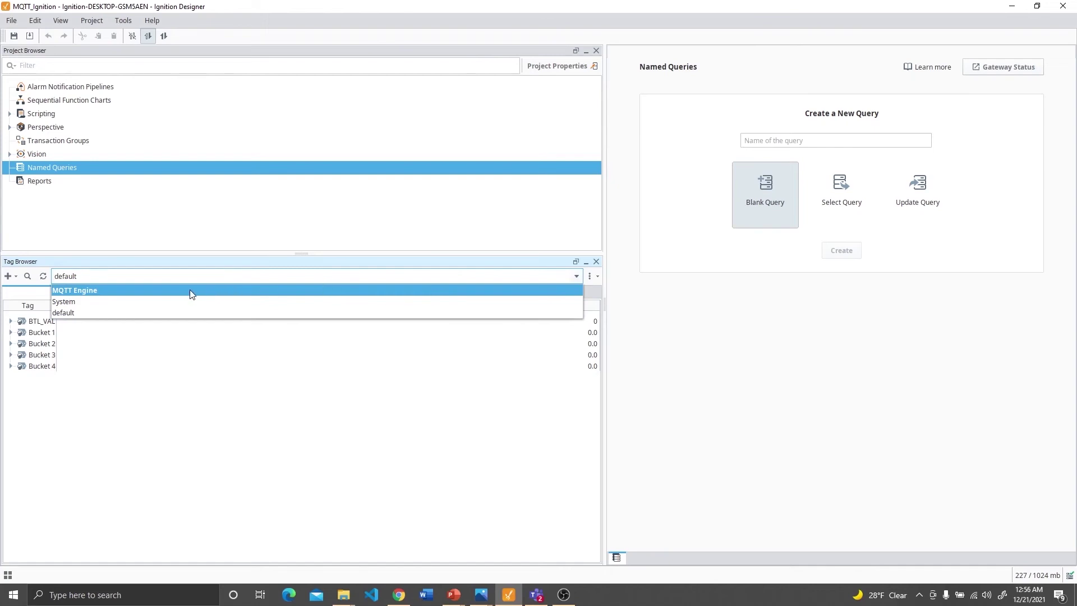
left_click(189, 290)
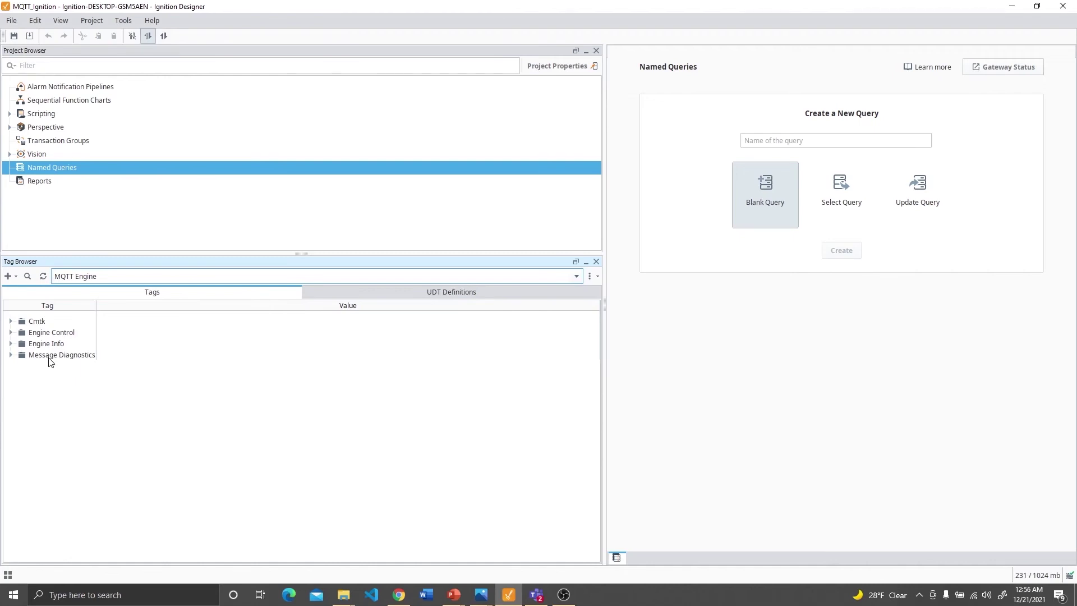
left_click(11, 322)
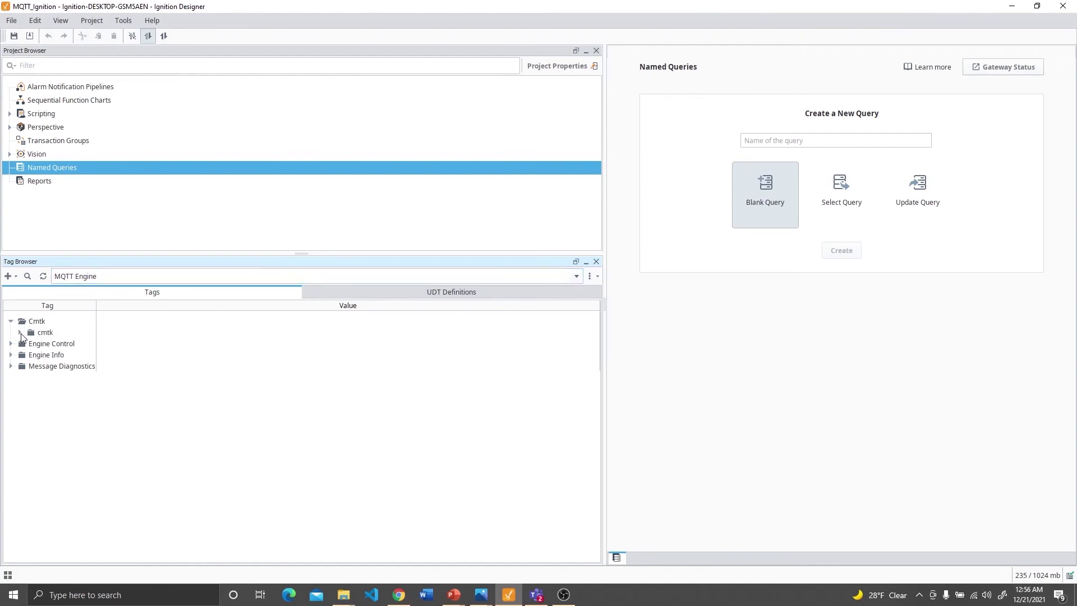
left_click(21, 333)
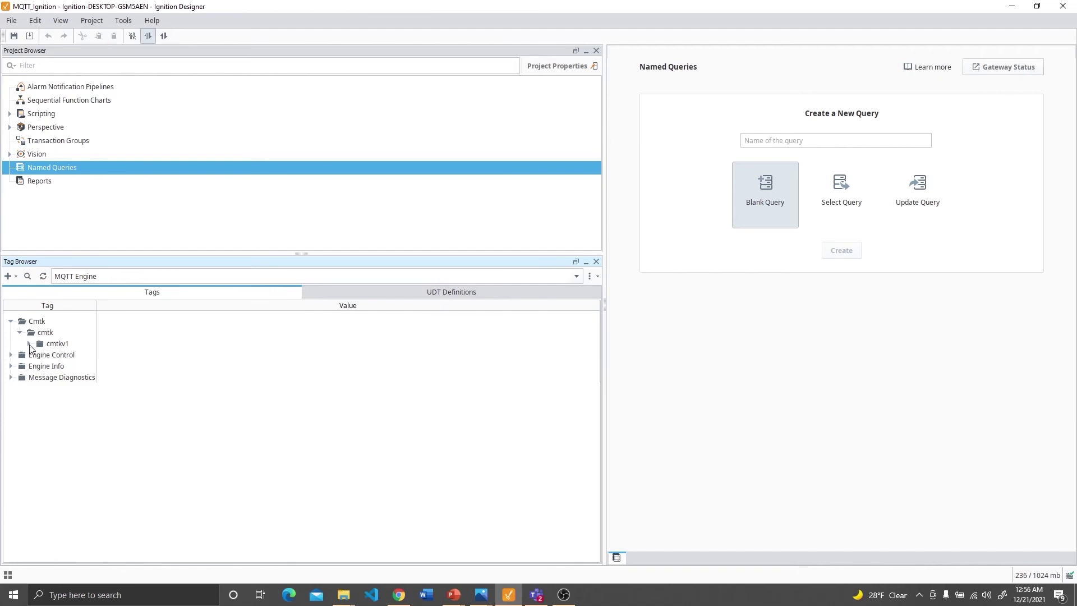
left_click(30, 344)
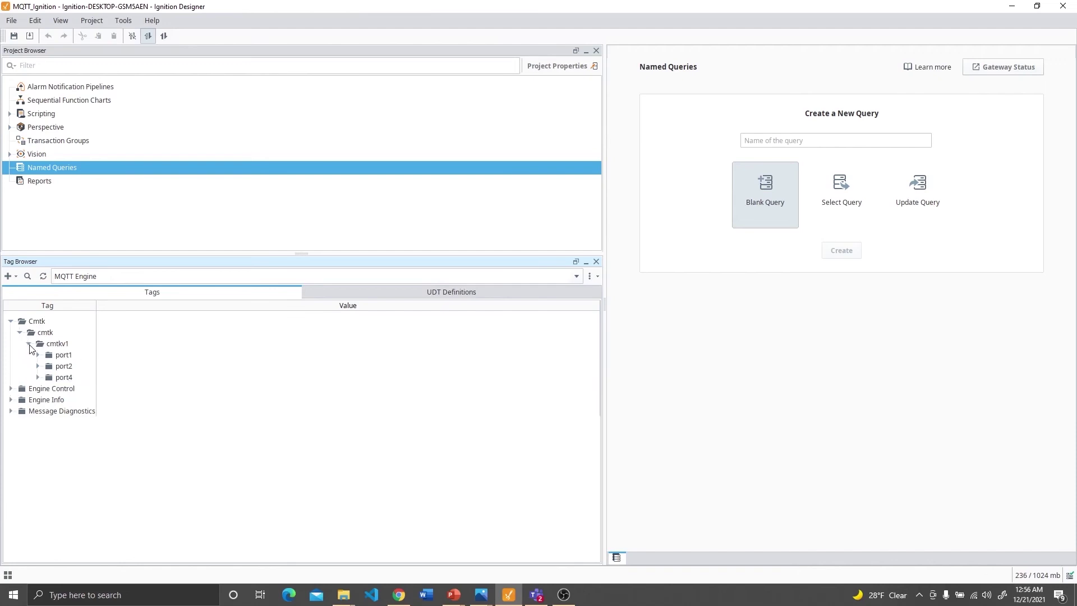
Switch to the Balluff CMTK page in the browser and view the example payload of the event topic in the MQTT settings
left_click(400, 596)
left_click(301, 16)
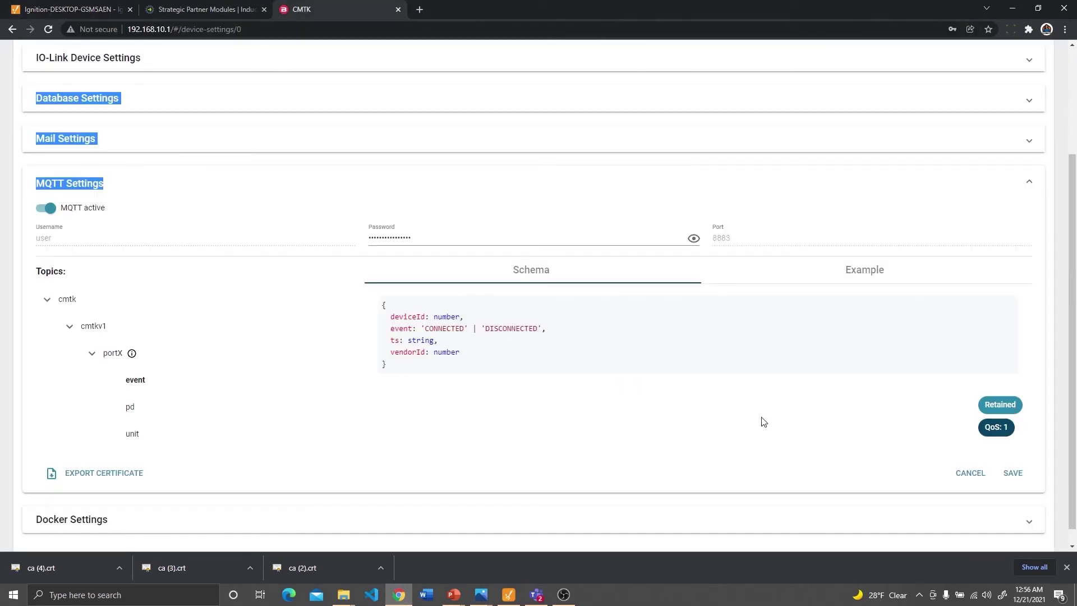
left_click(931, 273)
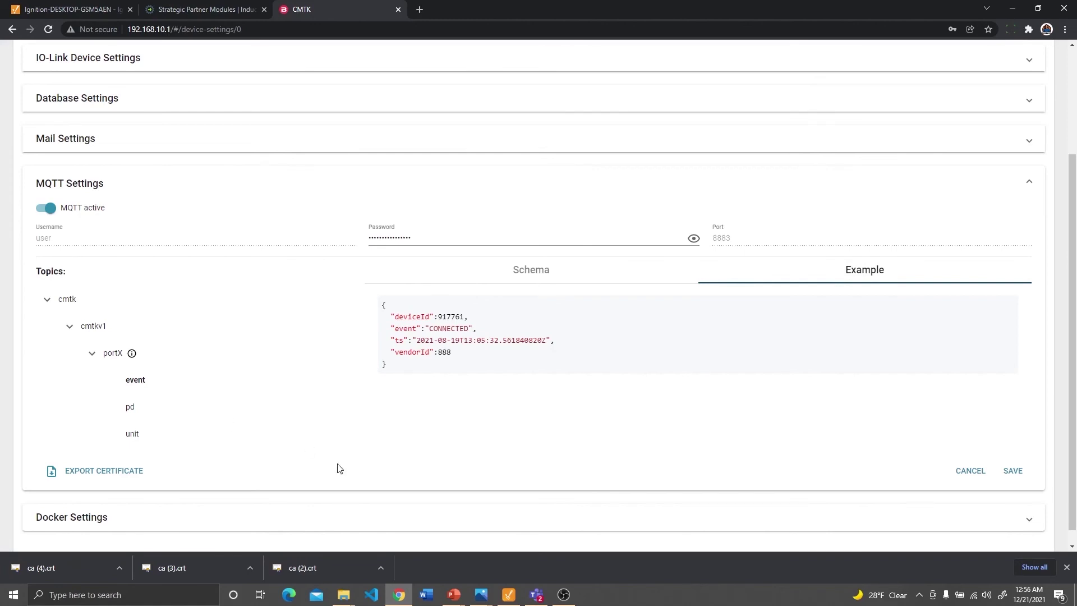
Return to Ignition Designer and examine the event tags of port1, then collapse the event folder
left_click(508, 594)
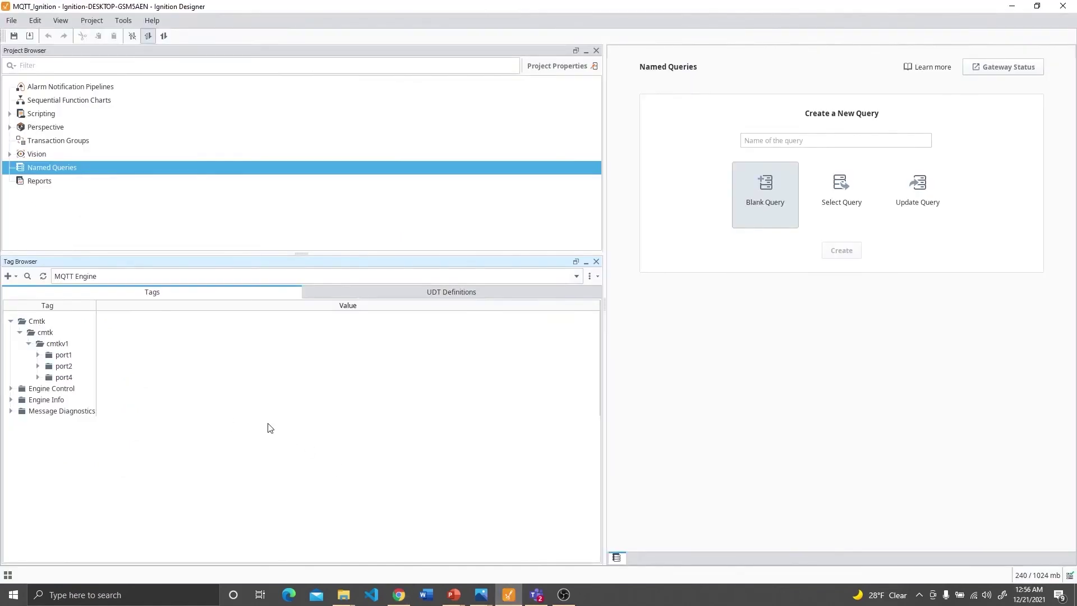
left_click(37, 355)
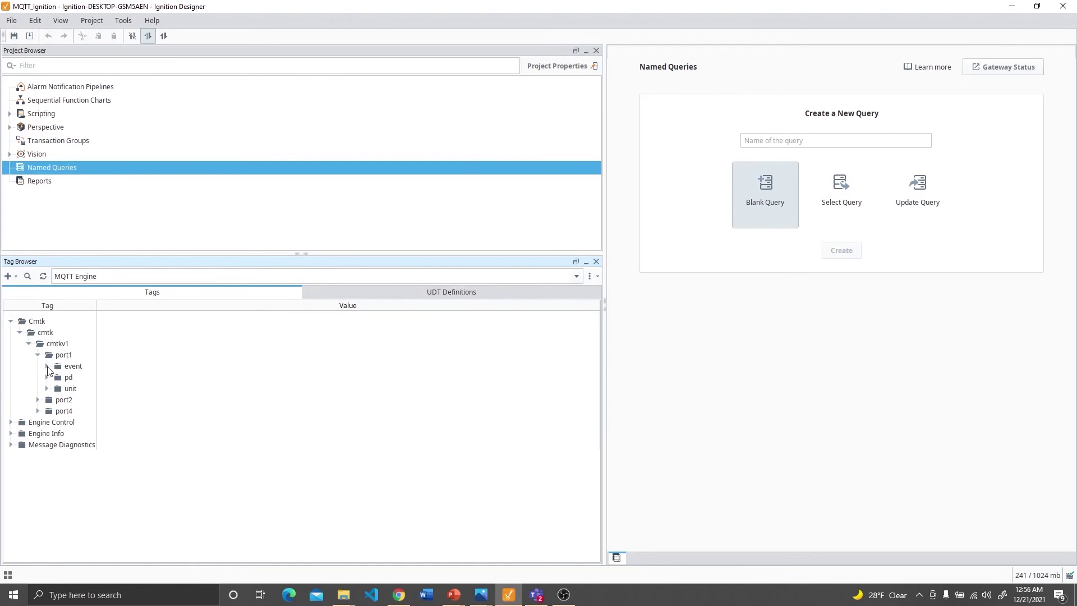
left_click(47, 367)
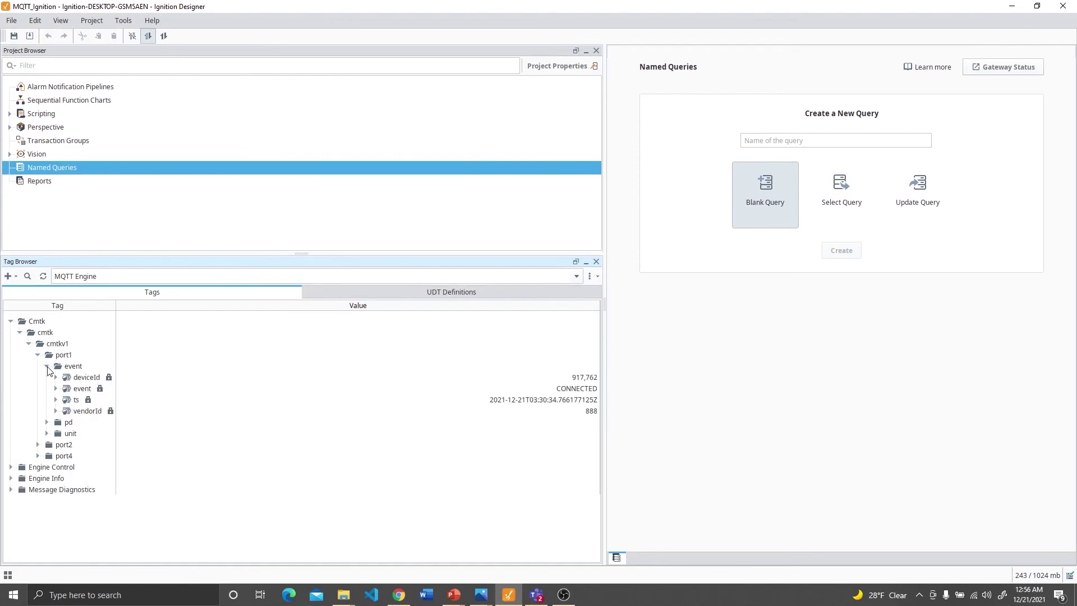
left_click(47, 366)
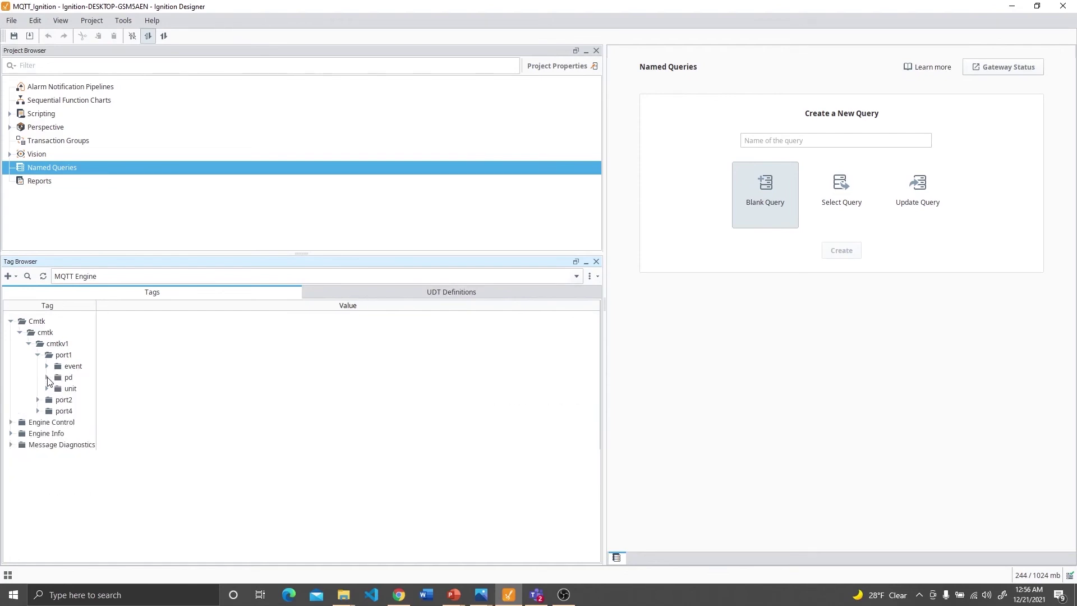
Expand the pd folder of port1, review its process data tags and select Vibration Velocity RMS v-RMS X
left_click(47, 377)
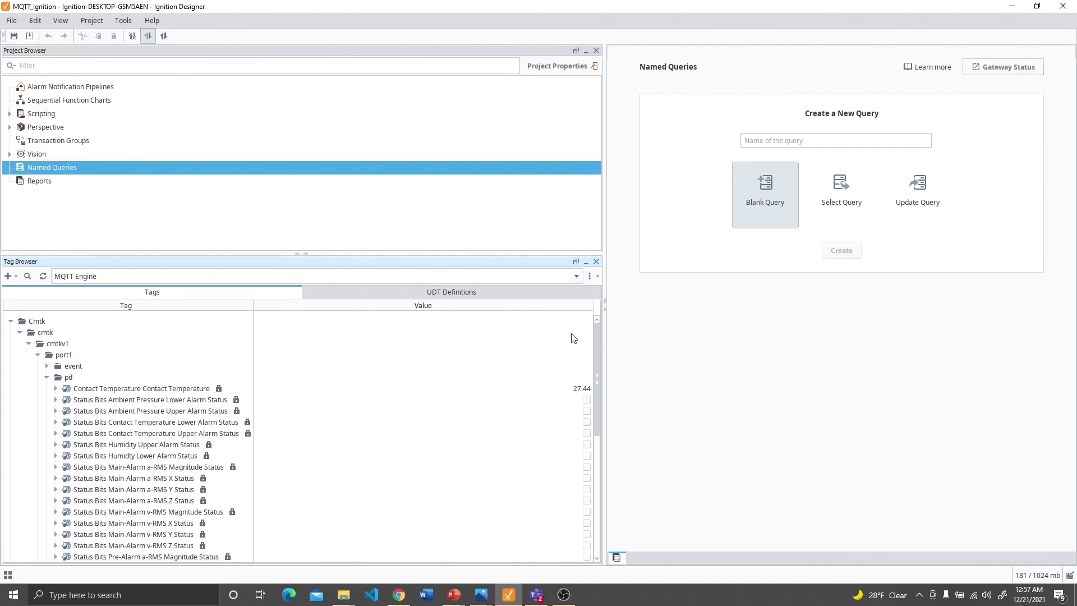
left_click_drag(597, 348, 599, 373)
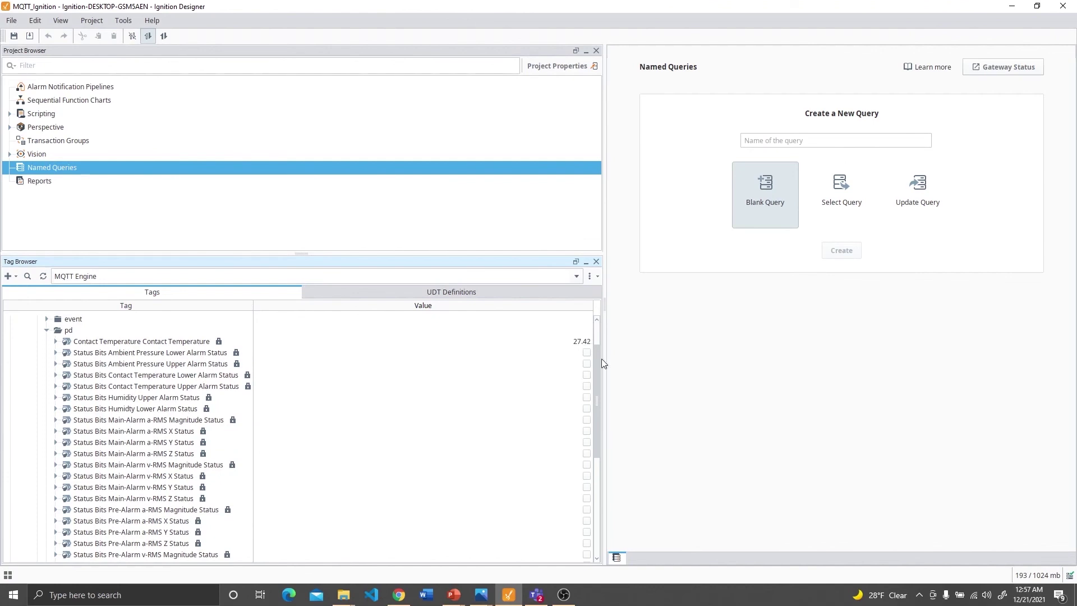
left_click_drag(597, 358, 595, 450)
left_click(141, 473)
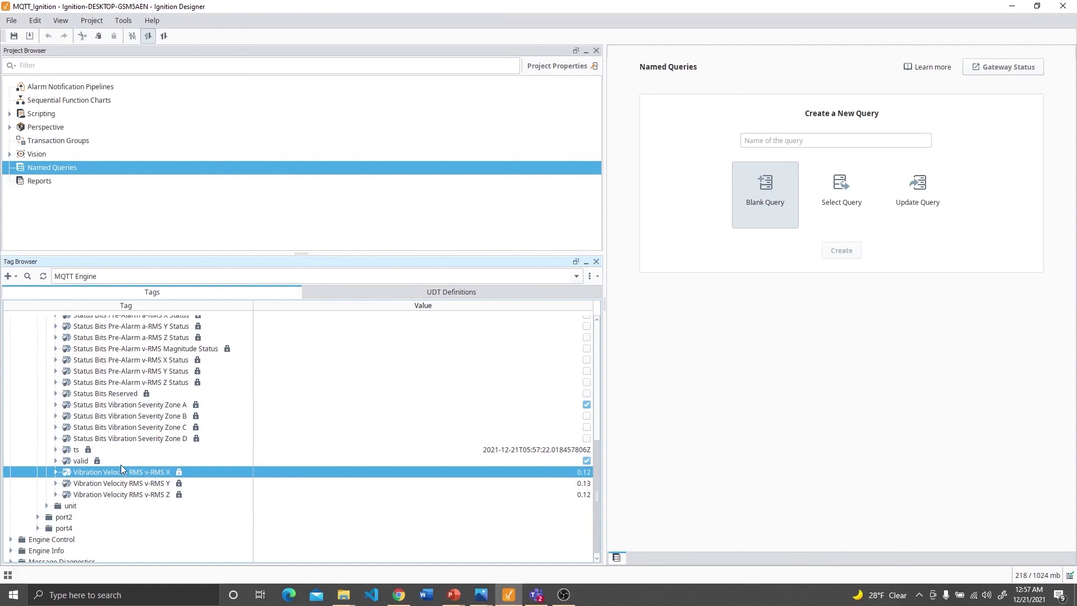
Expand the unit folder of port1 and review the measurement units of its temperature and vibration velocity tags
left_click(47, 505)
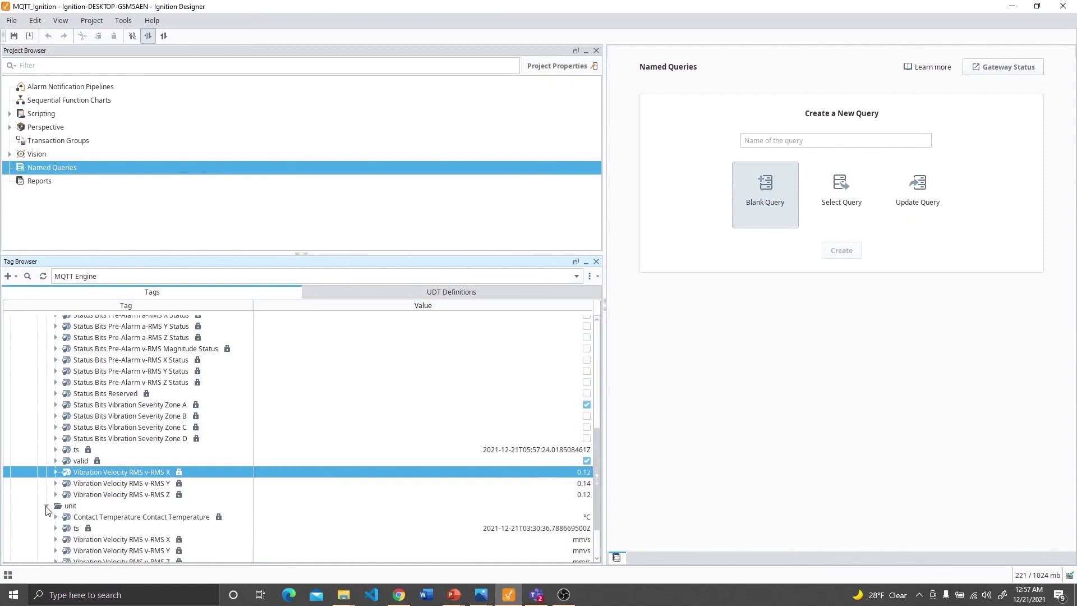
left_click_drag(600, 439, 598, 476)
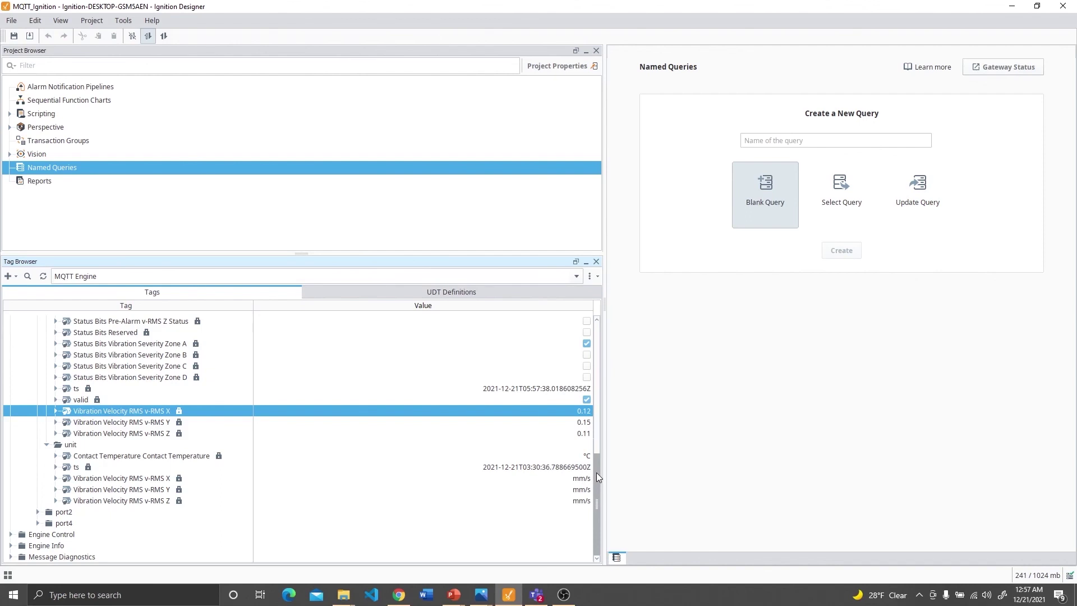
left_click_drag(597, 472, 599, 310)
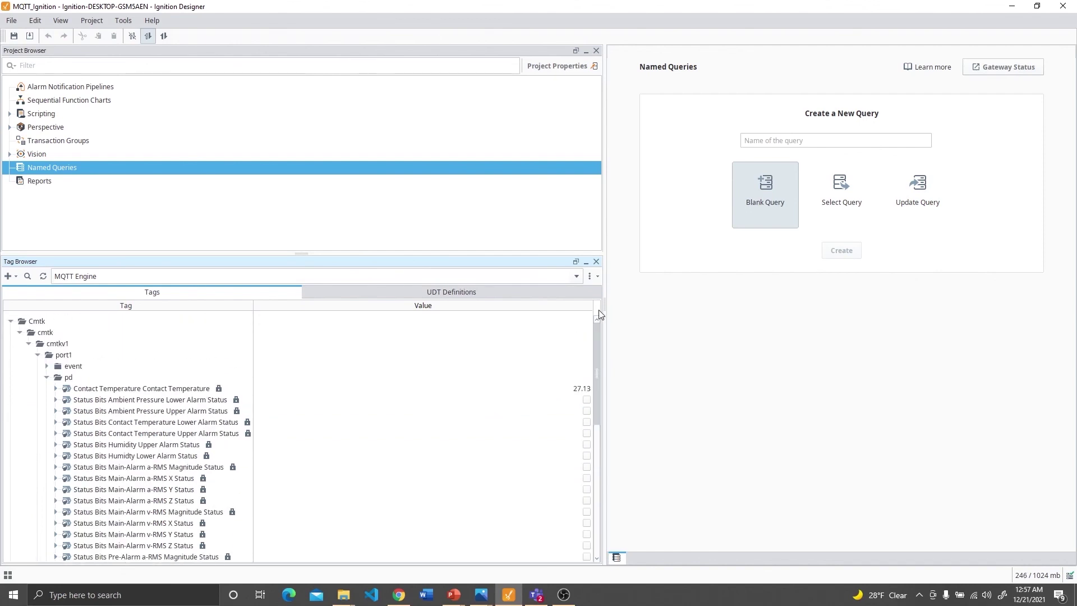